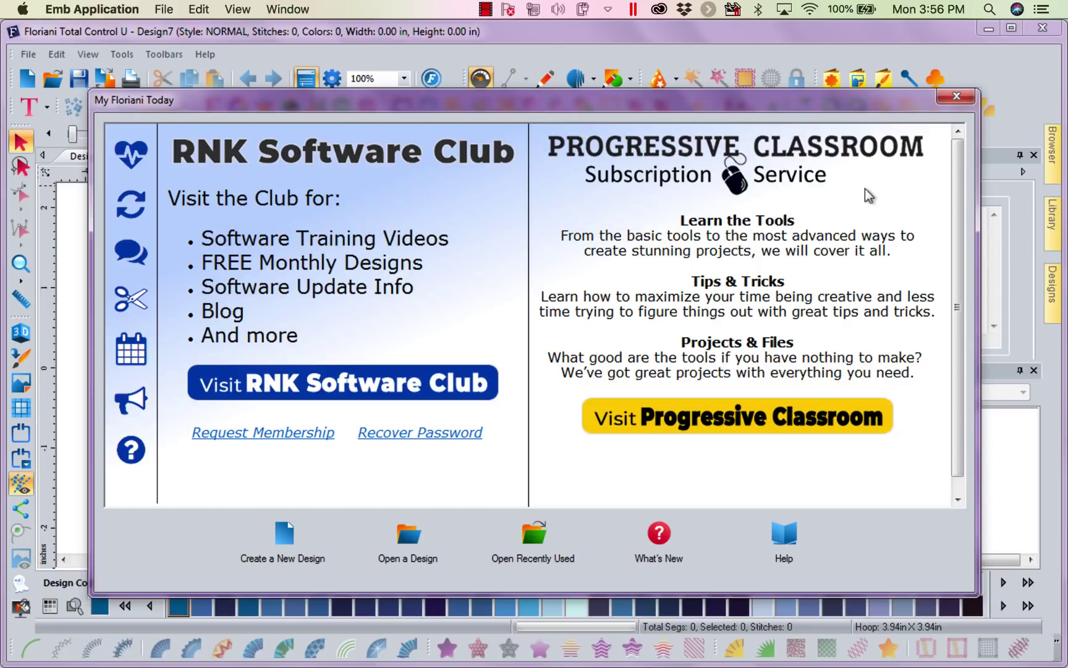
Close the My Floriani Today welcome screen so the blank Design8 opens.
click(957, 99)
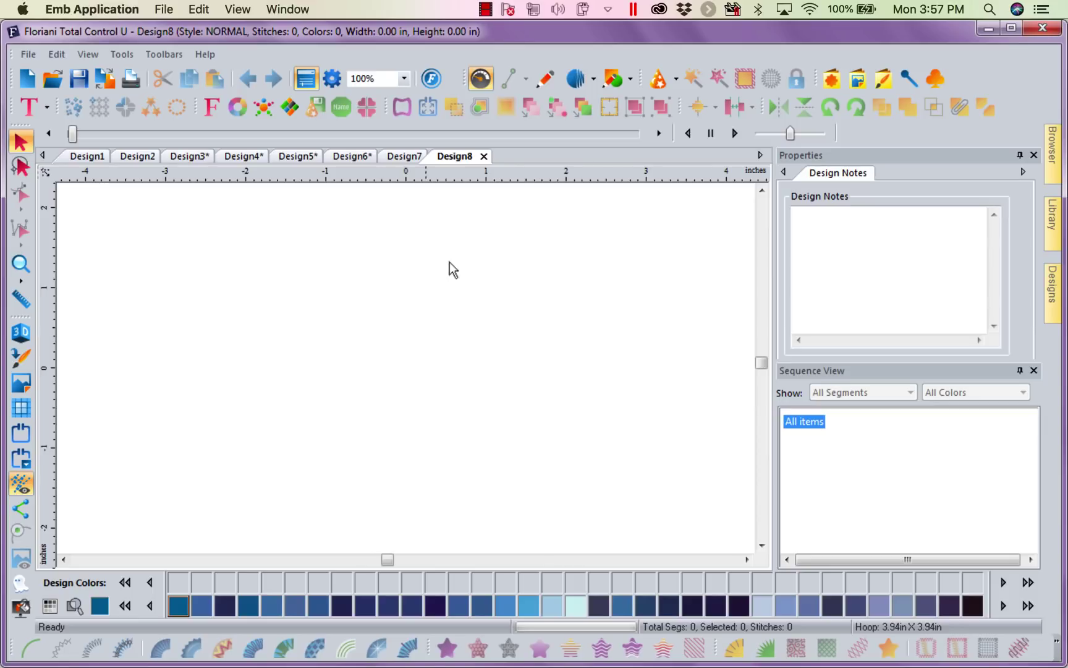
Drag Oct_2018_03 from Free Monthly Designs > OCTOBER > October2018 onto Design8.
click(1054, 213)
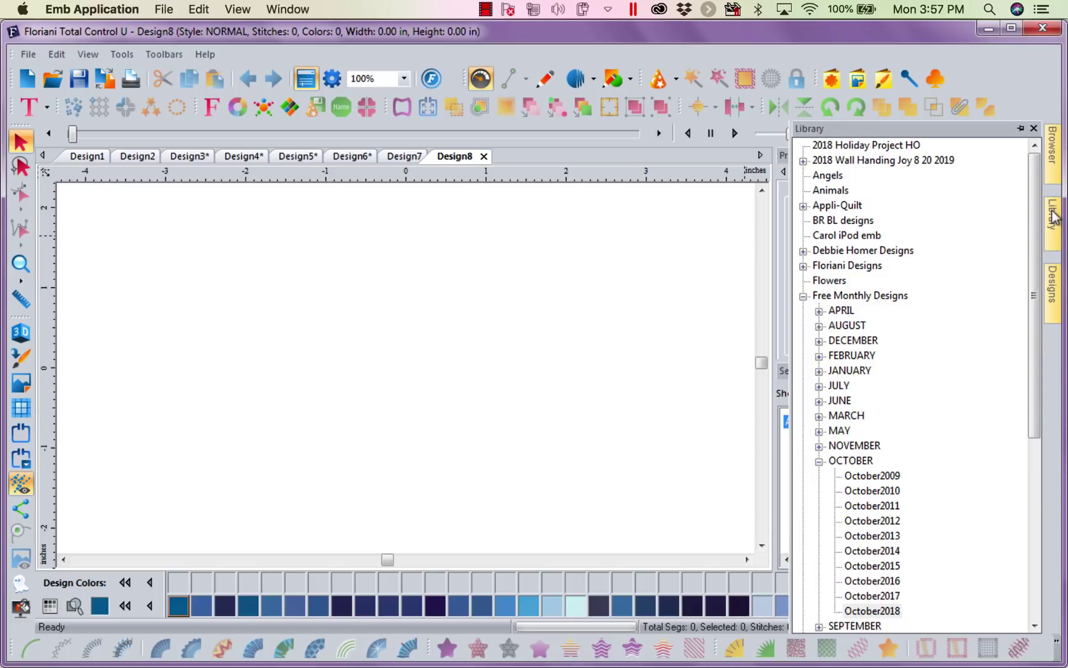
click(831, 298)
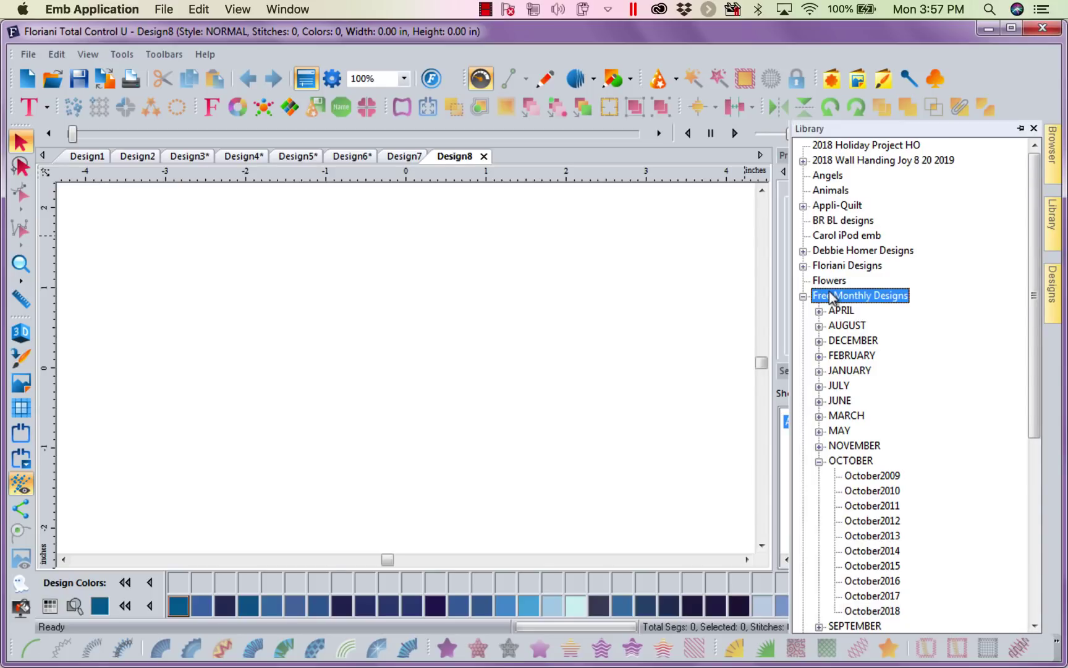
click(841, 464)
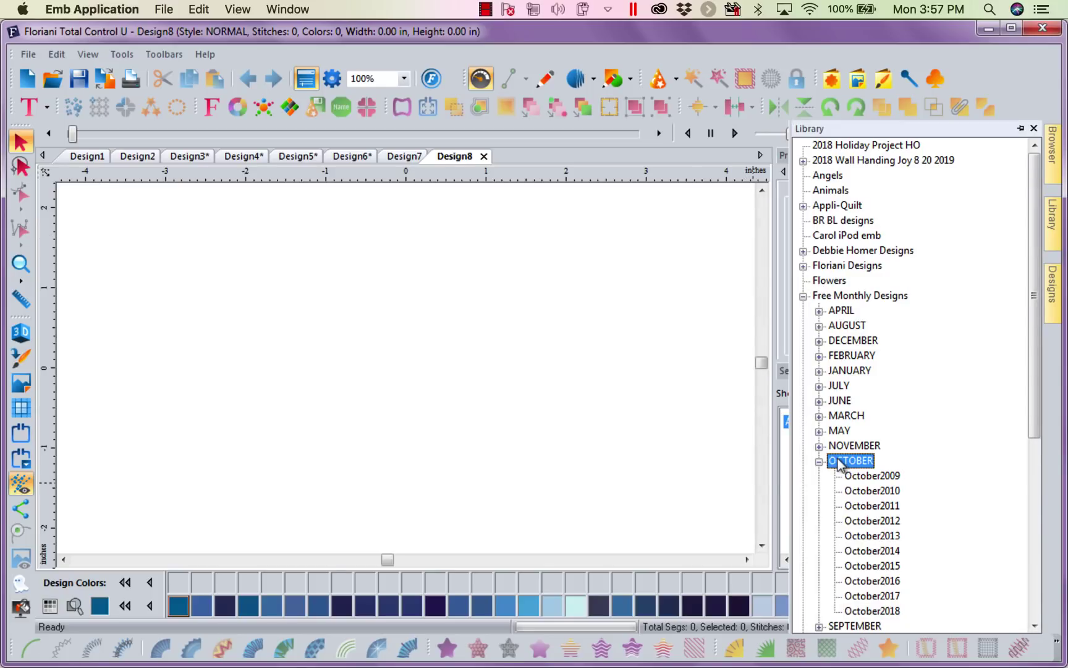
click(898, 615)
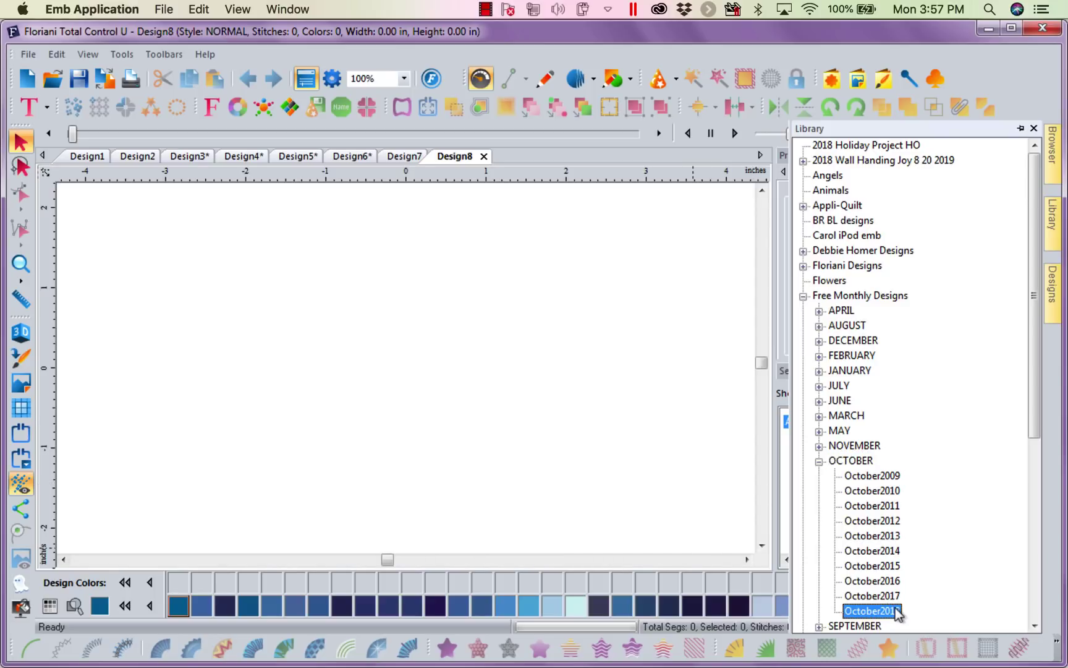
click(1057, 282)
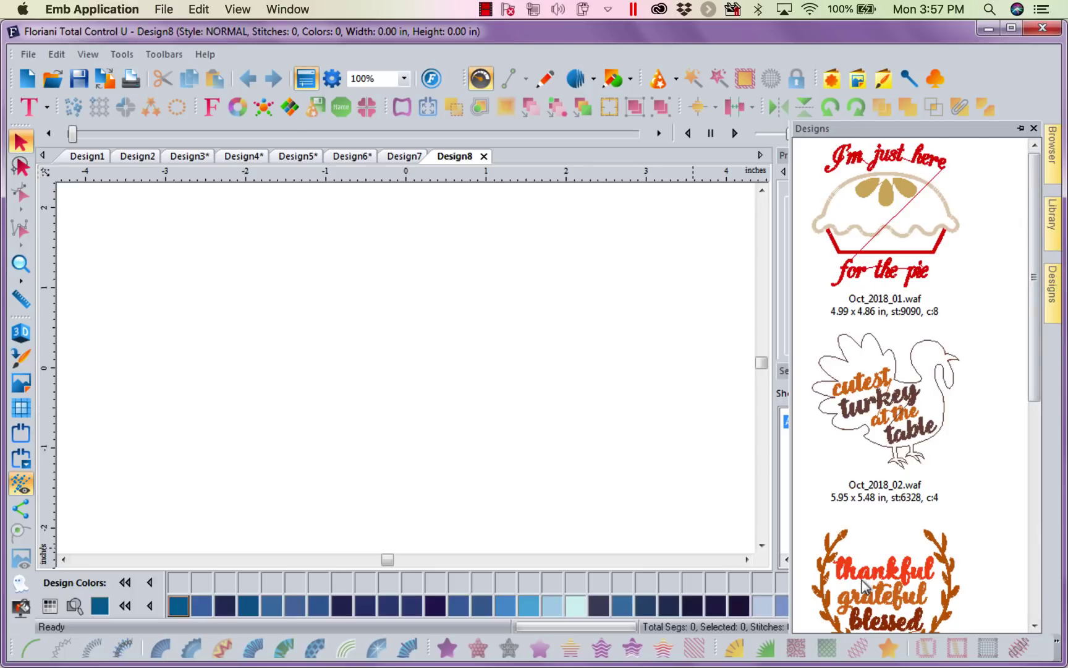
drag(865, 587, 518, 474)
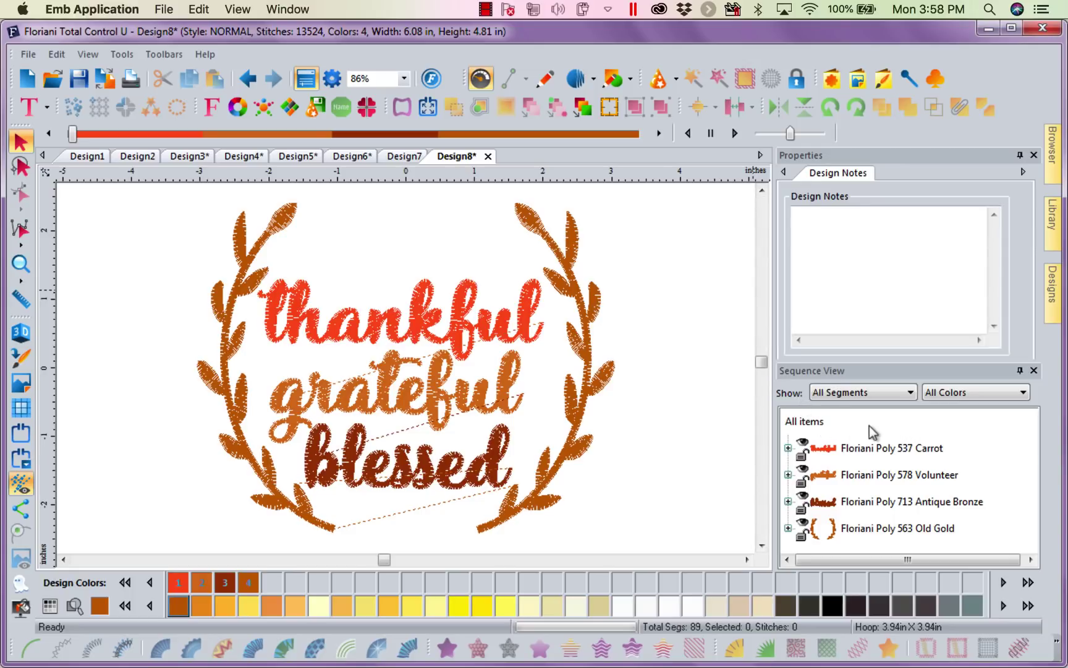
Select all items and apply Auto Knockdown beneath the thankful grateful blessed wreath.
click(806, 421)
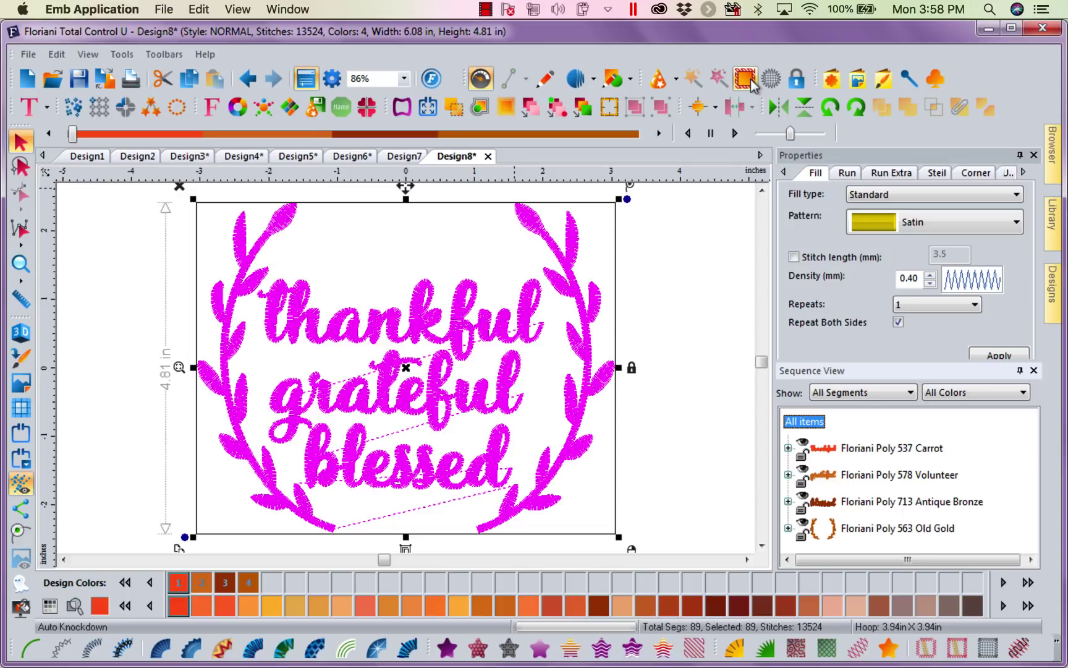
click(751, 81)
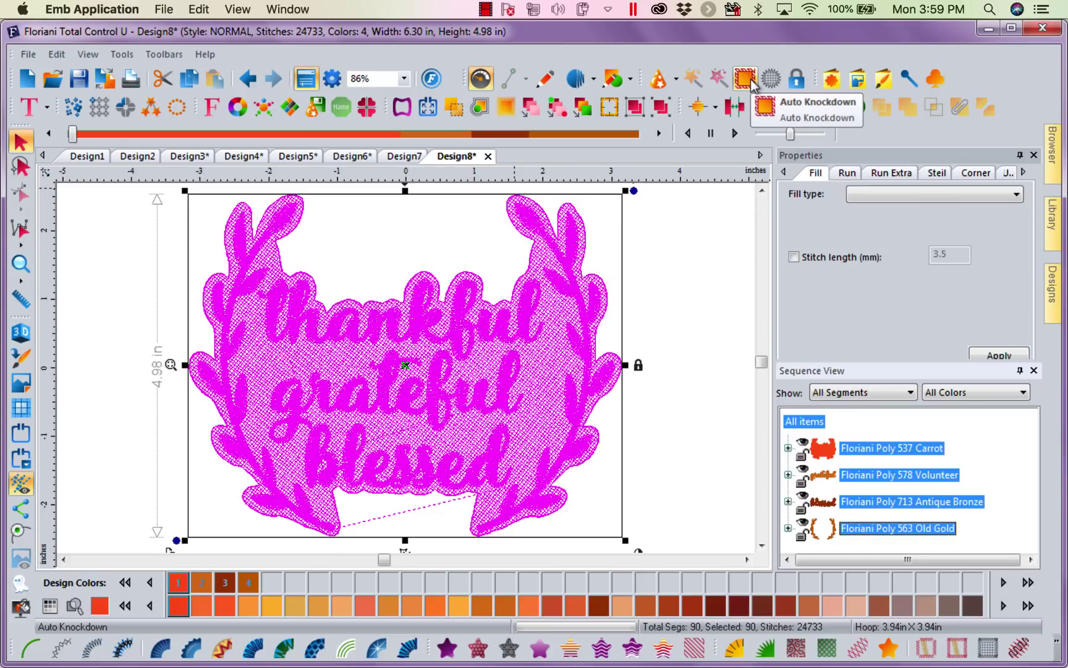
click(676, 249)
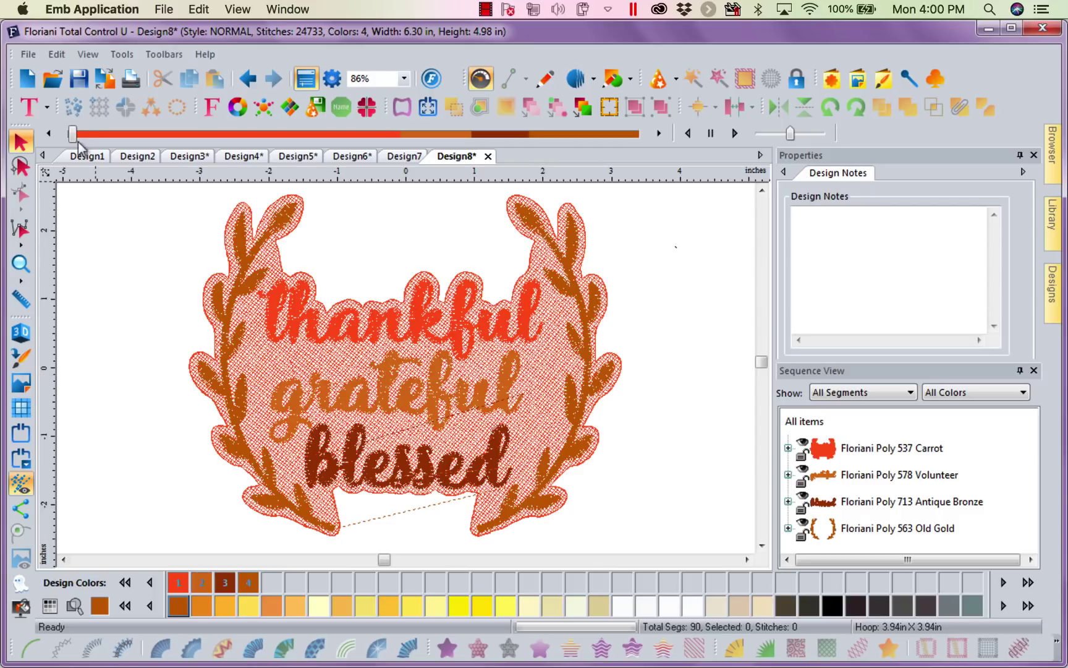
drag(73, 136, 328, 190)
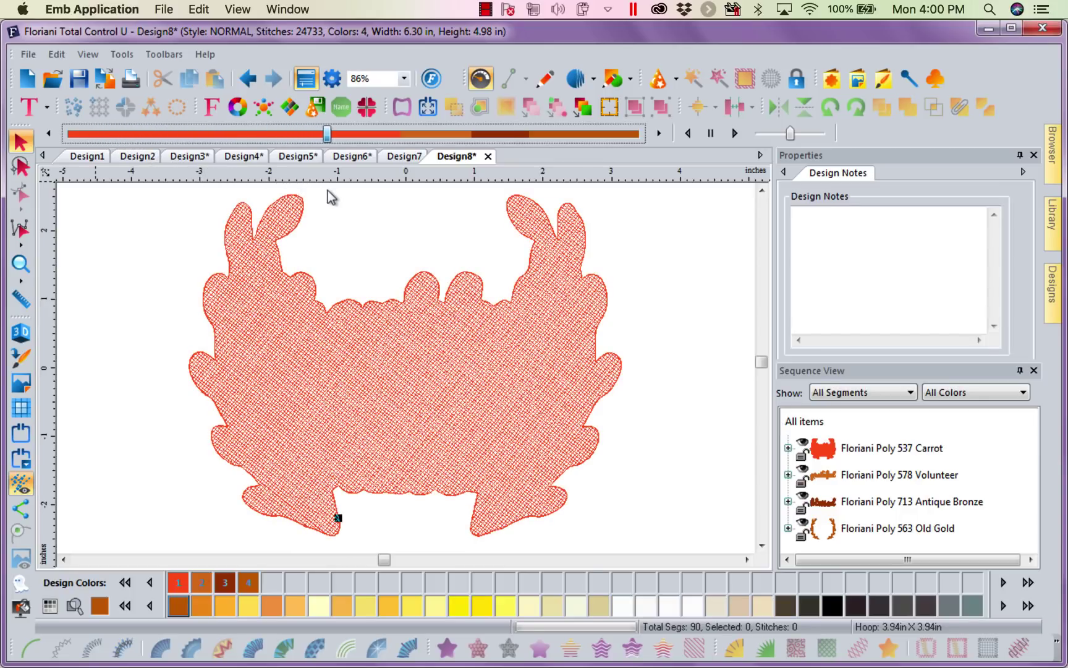
drag(328, 190, 538, 279)
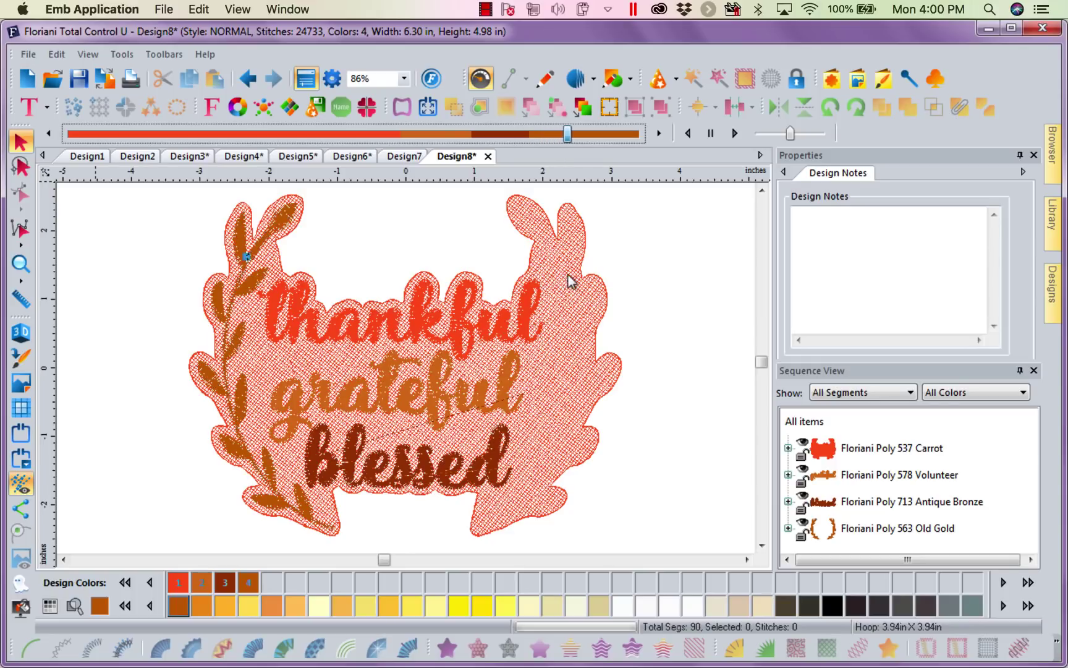
drag(539, 280, 639, 279)
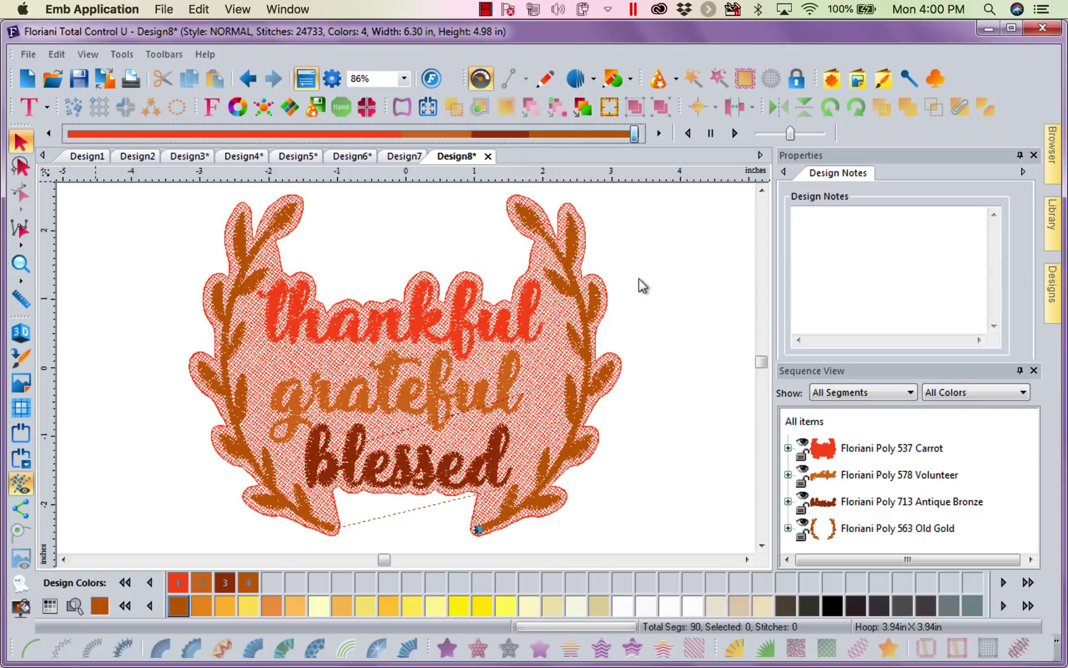
key(Escape)
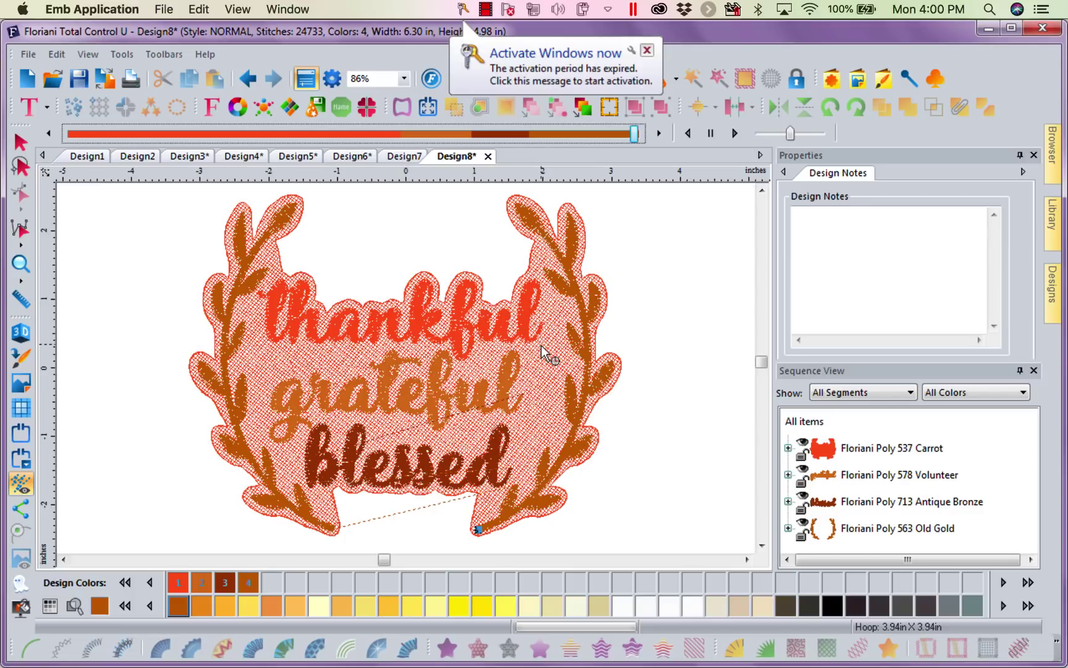
click(648, 50)
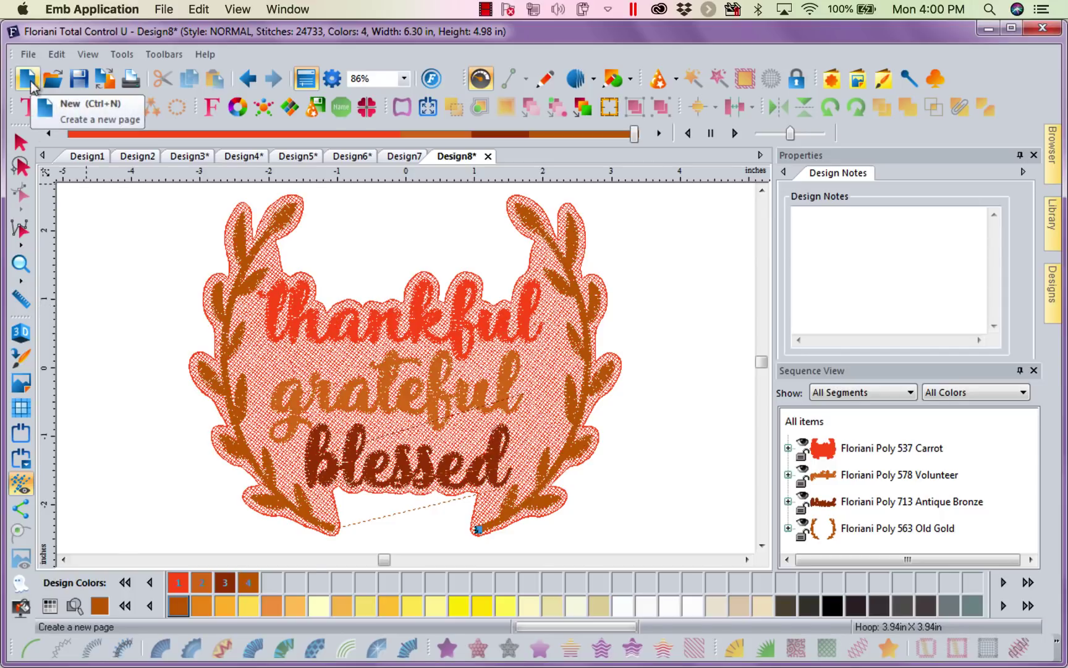
Create Design10 and place the Oct_2018_01 'I'm just here for the pie' design.
click(28, 80)
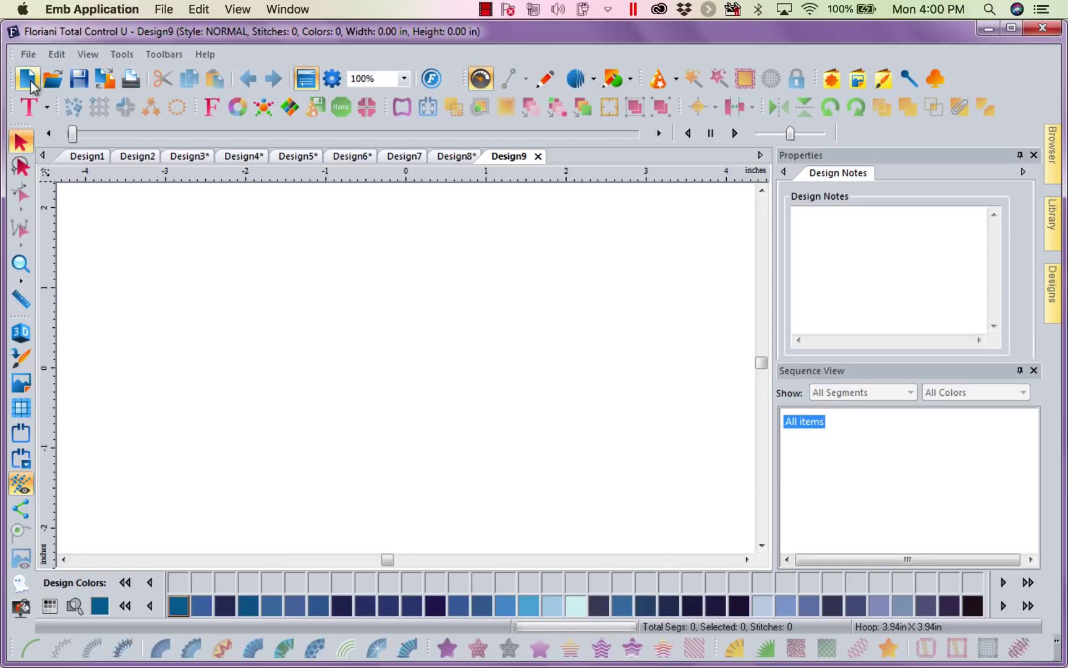
click(459, 157)
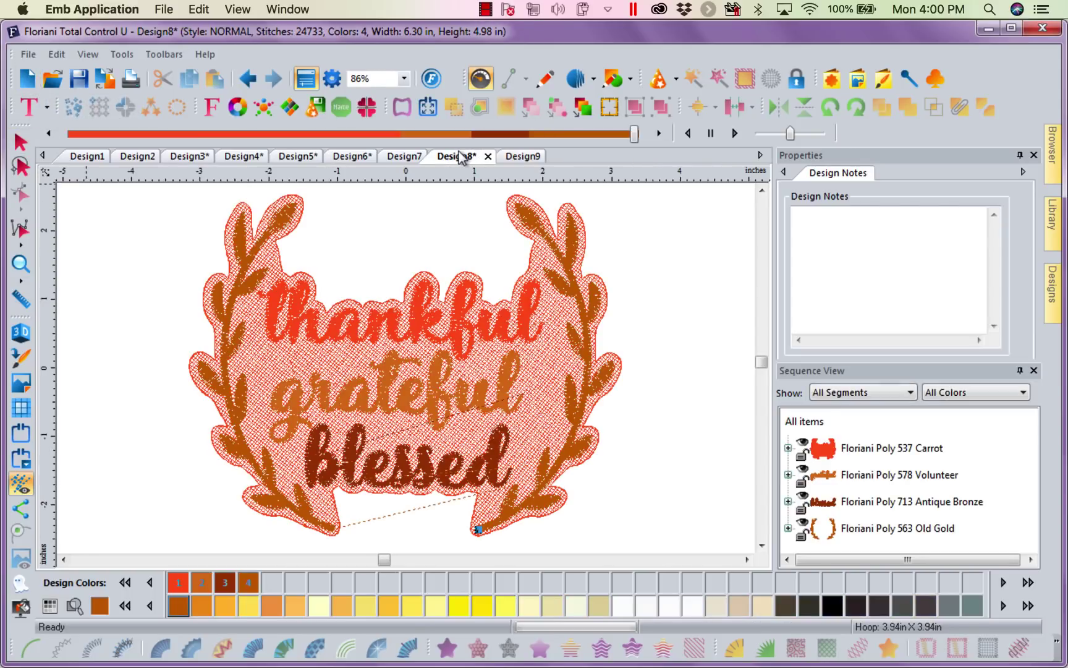
click(27, 79)
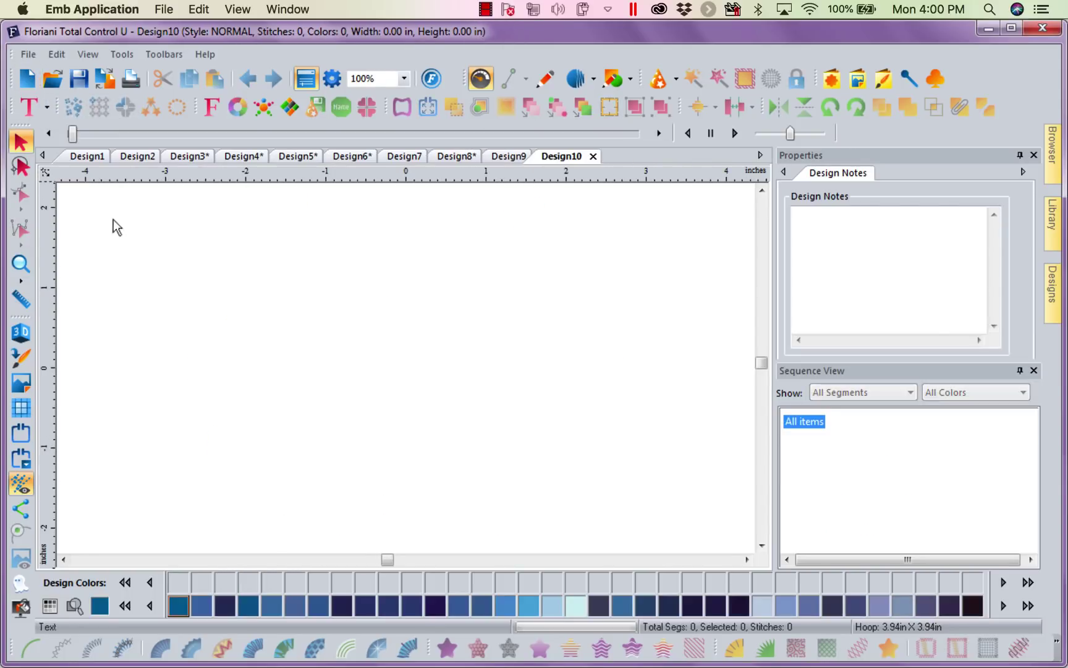
click(1054, 298)
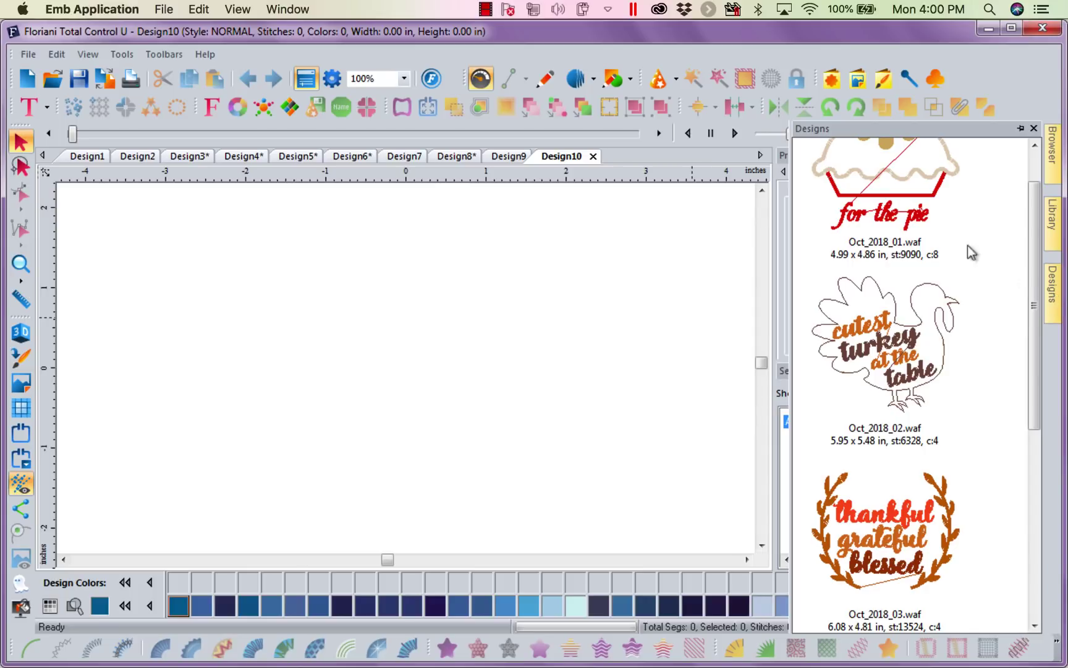
drag(872, 189, 519, 330)
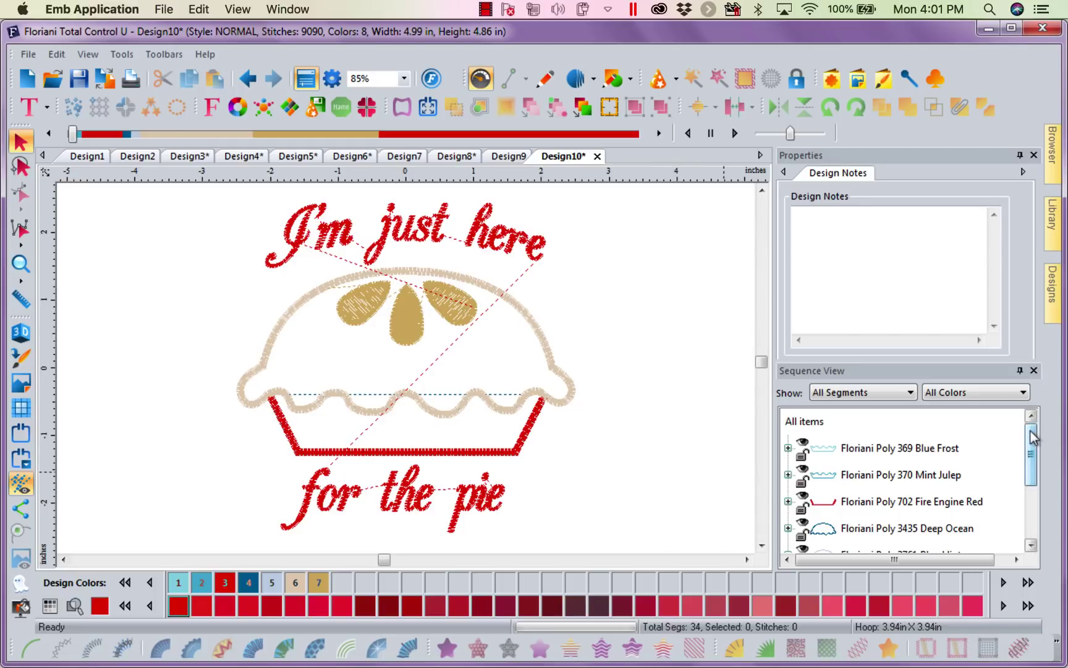
mouse_move(1030, 429)
mouse_down()
mouse_move(1034, 471)
mouse_move(1032, 434)
mouse_up()
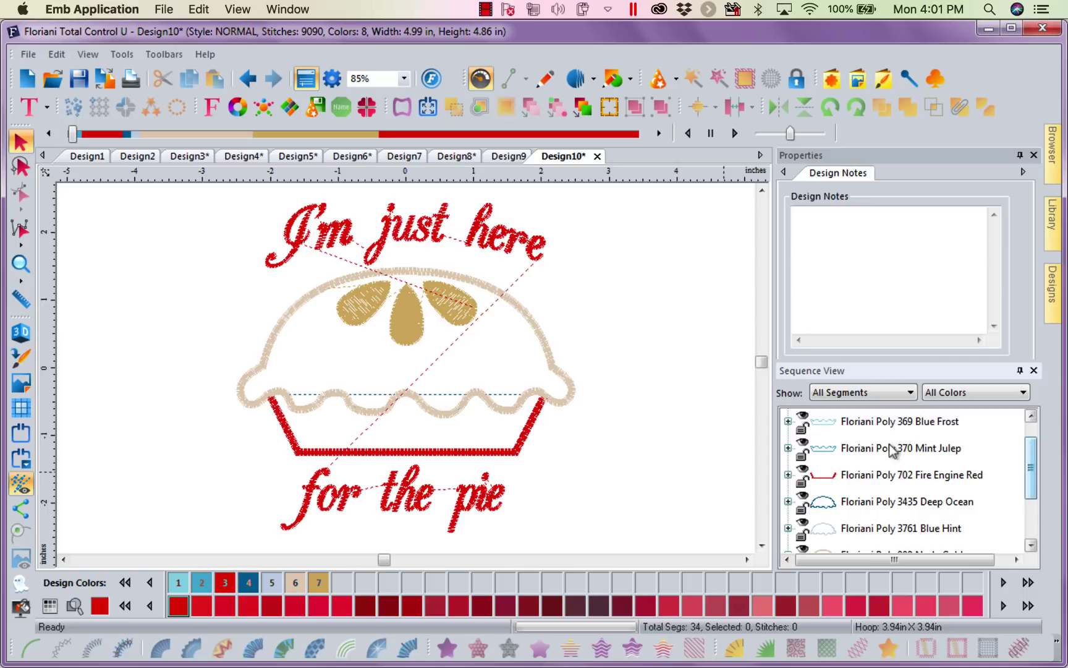
Expand the Poly 369 Blue Frost group and scrub the stitch-out preview through the design.
click(787, 422)
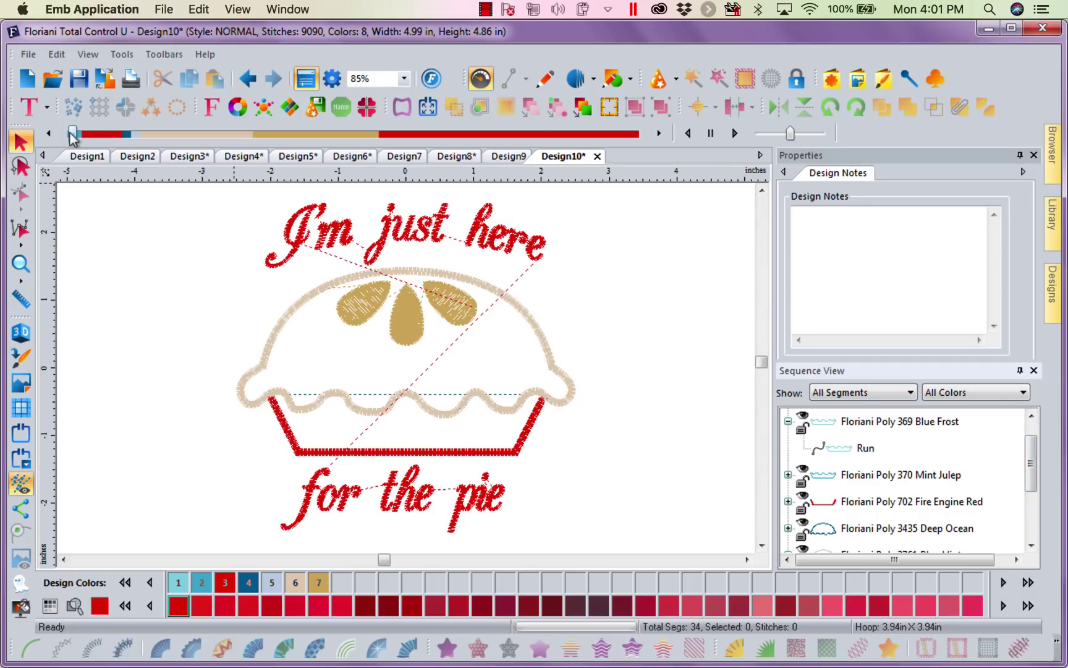
drag(73, 135, 78, 136)
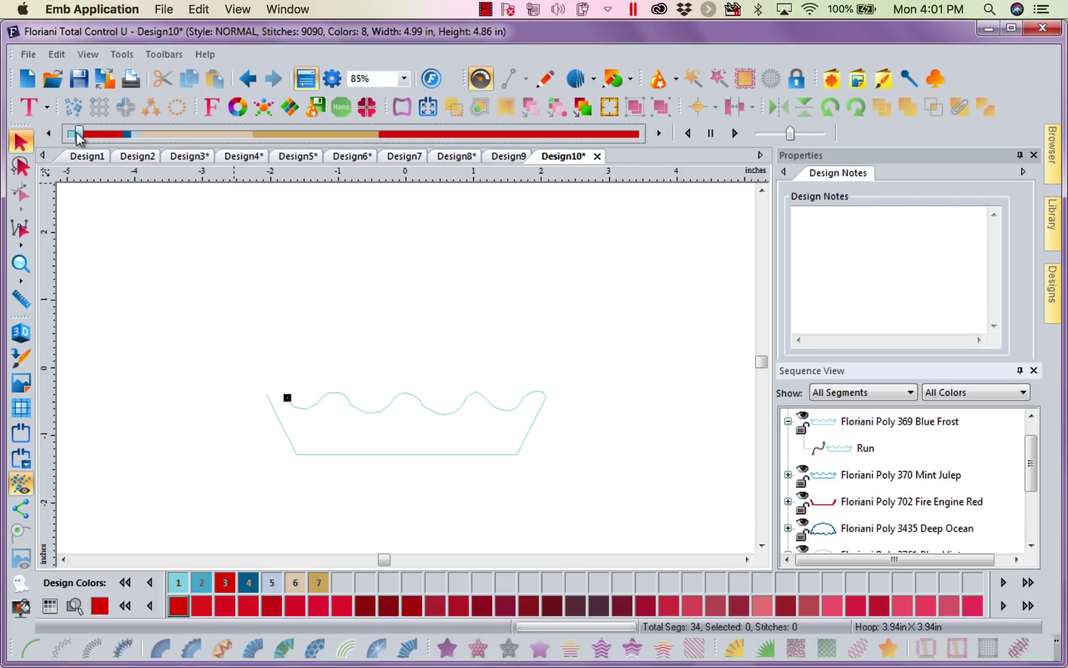
drag(78, 136, 137, 140)
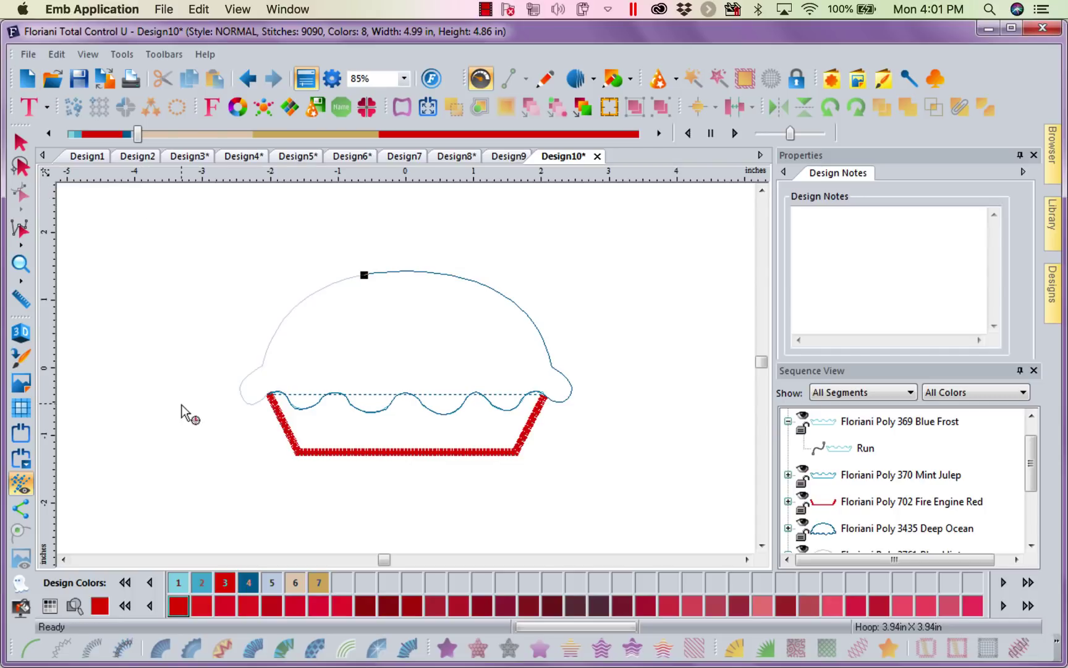
drag(137, 133, 702, 151)
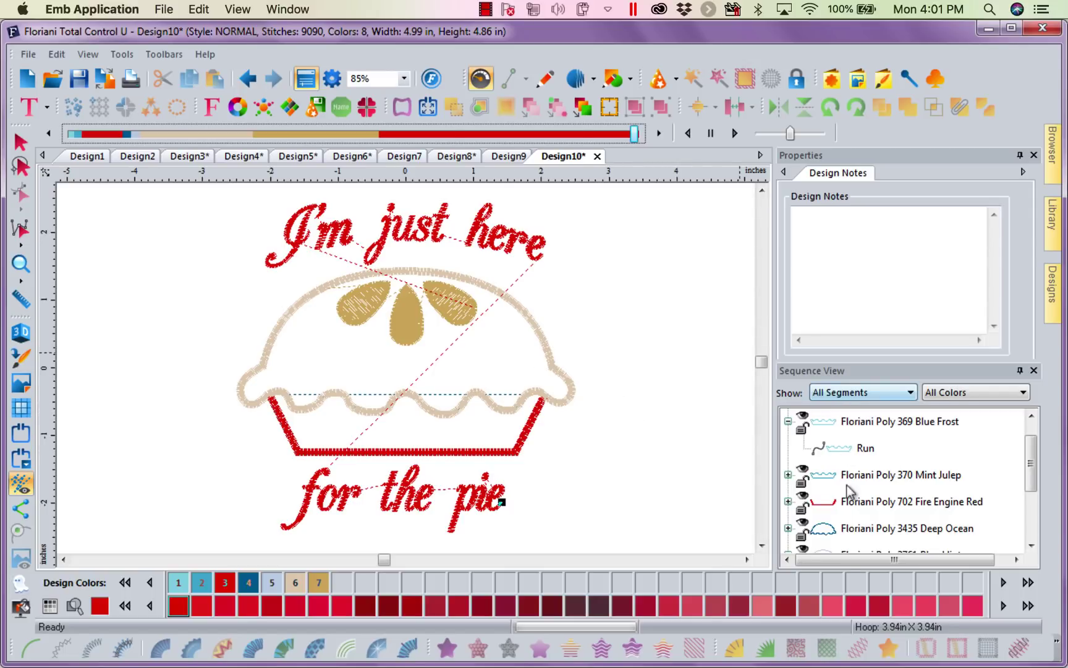
Add a note after the Blue Frost placement run reading 'Lay down your fabric'.
click(845, 453)
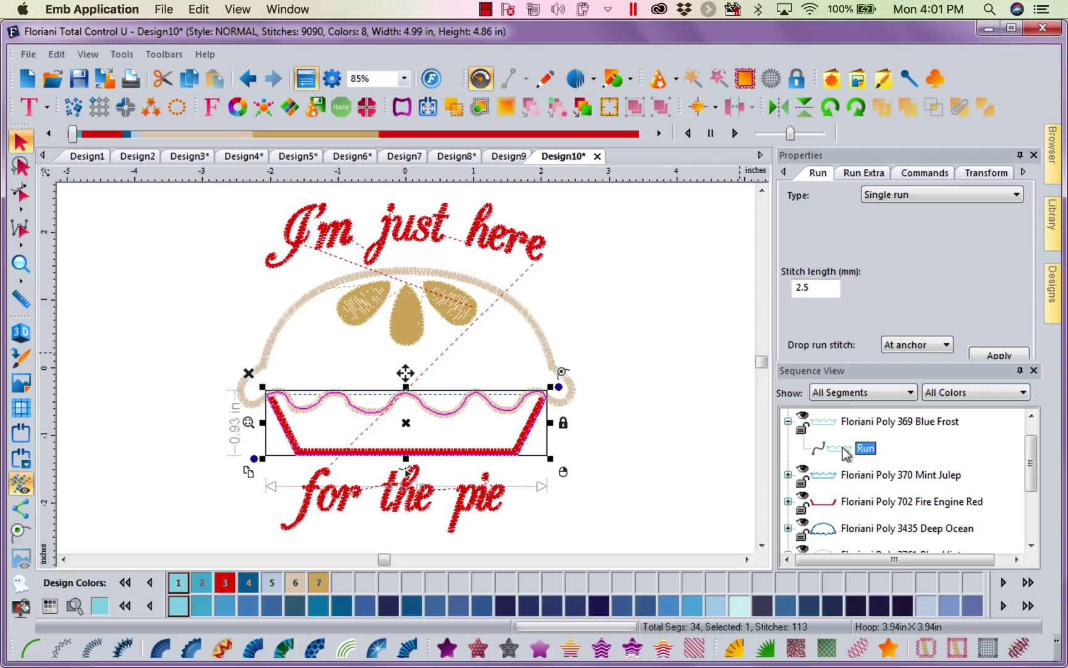
right_click(846, 453)
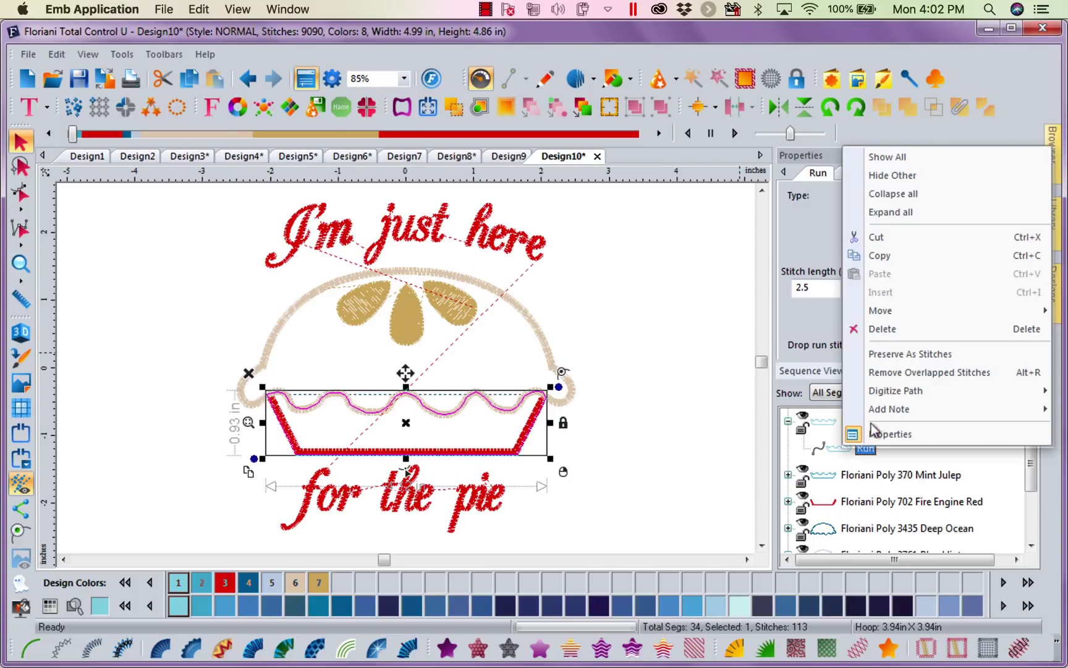
mouse_move(889, 409)
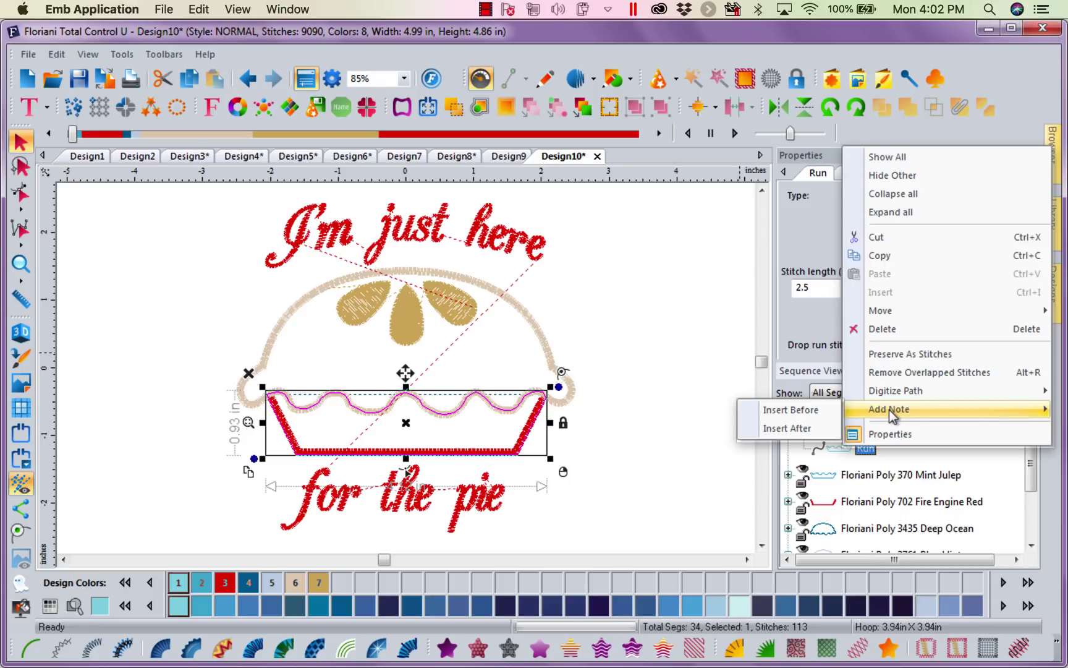
click(817, 435)
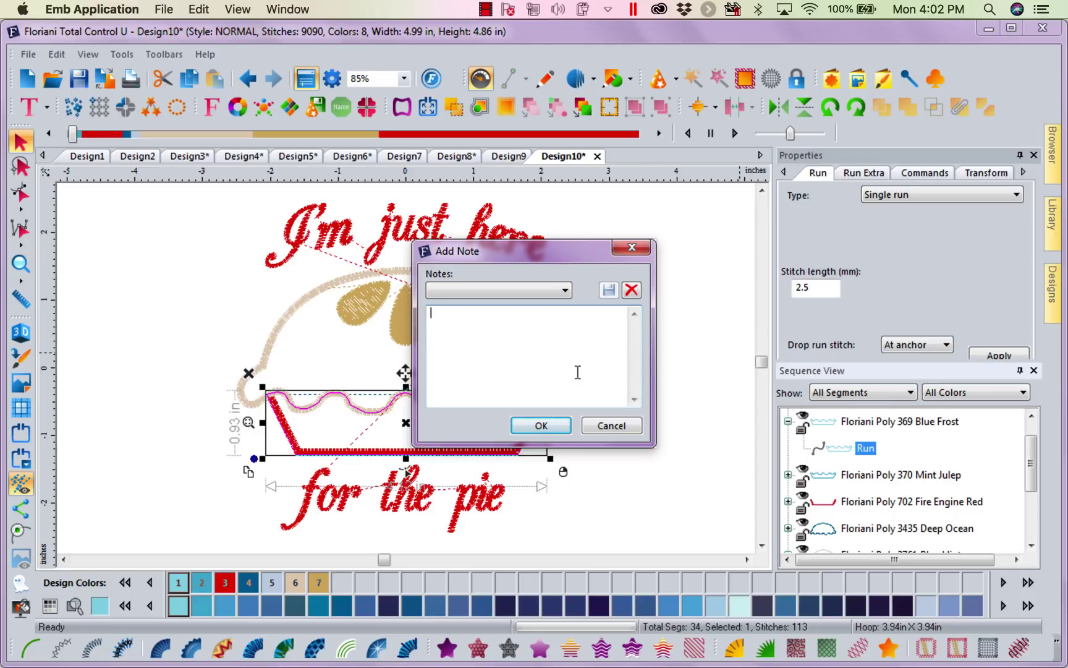
text(La)
text(y dow)
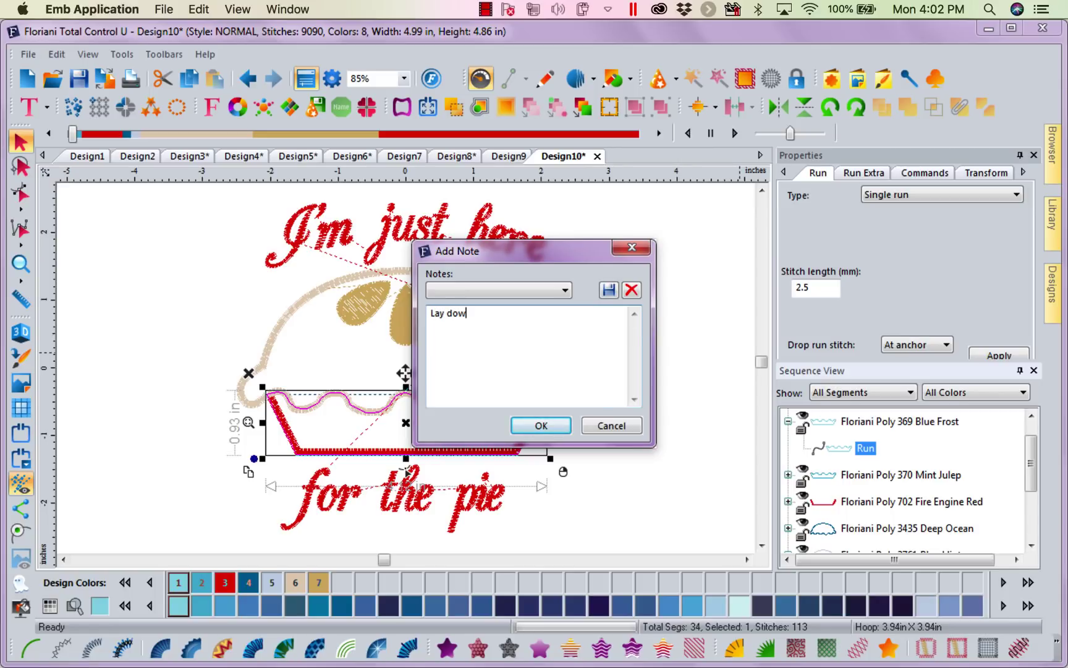
text(n your fa)
text(bri)
text(c)
Save the note text as a reusable preset titled LDYF.
click(609, 290)
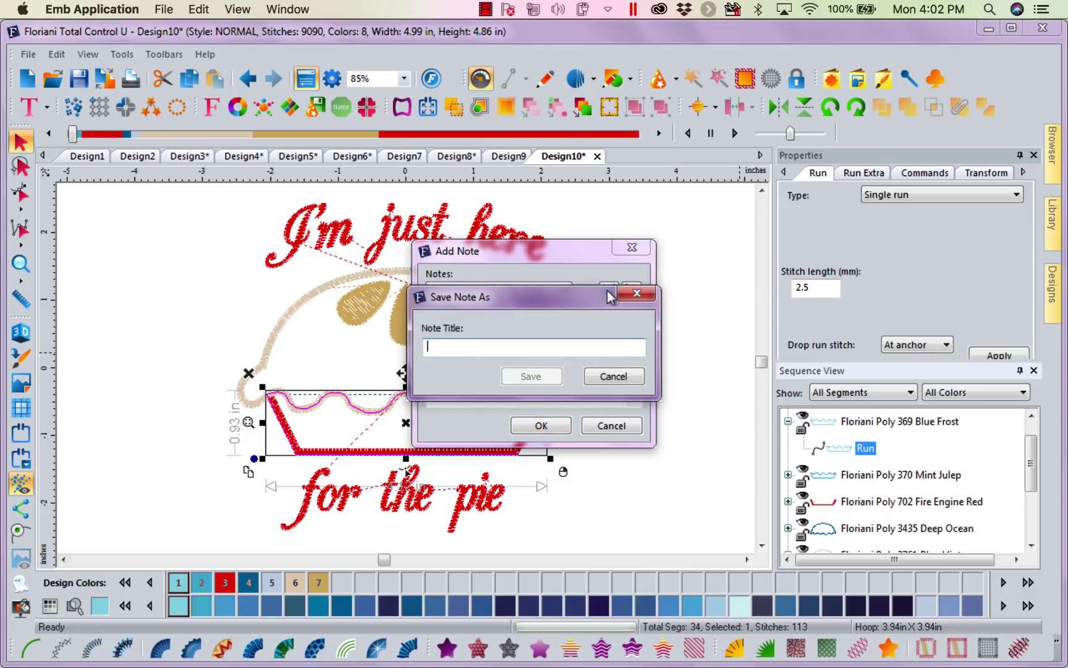
text(L)
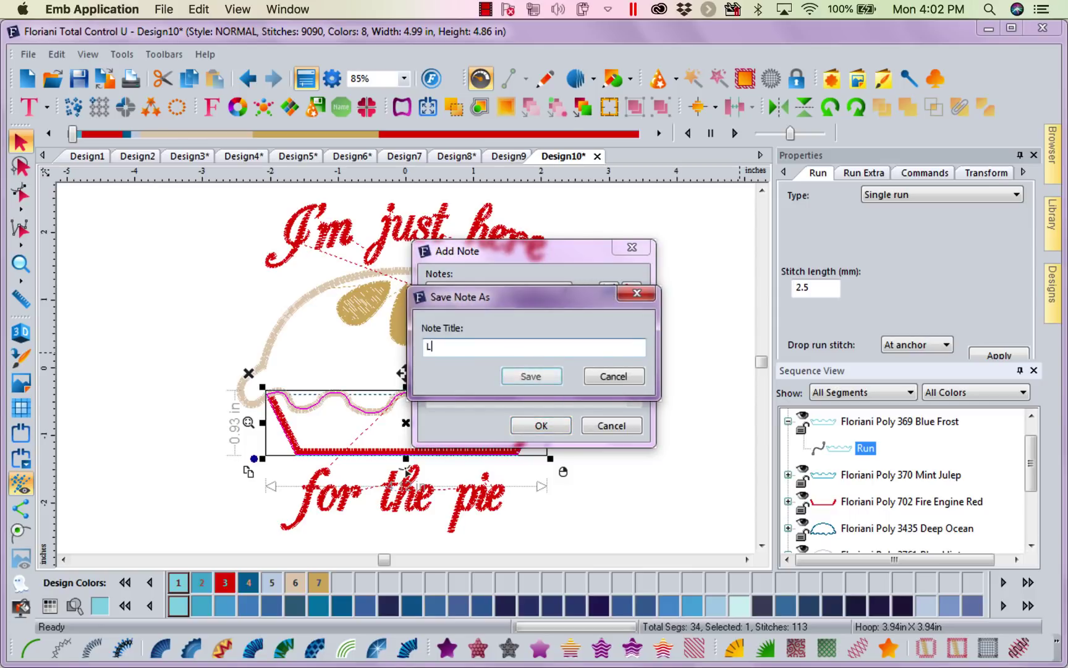
text(DYF)
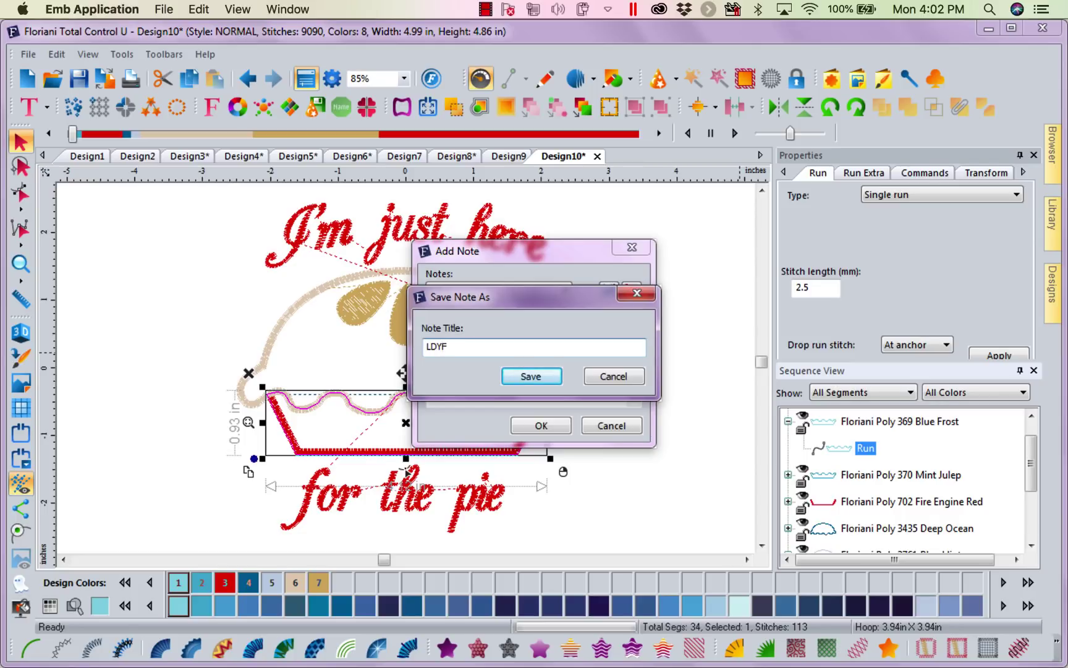
click(545, 382)
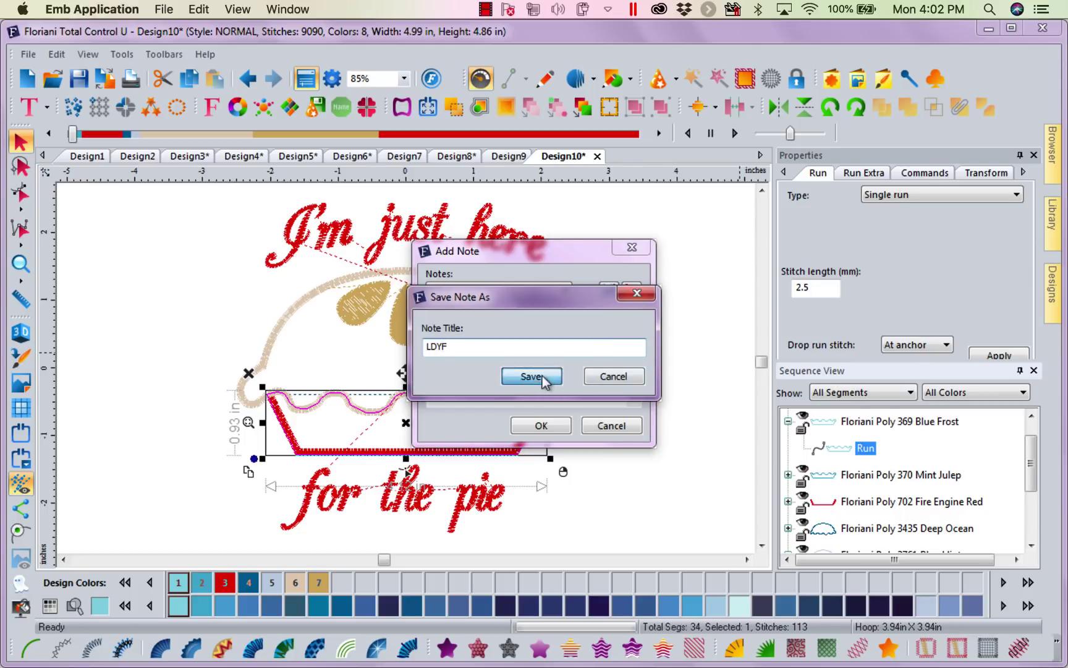
Confirm the Add Note dialog so the note follows the Blue Frost run.
click(548, 426)
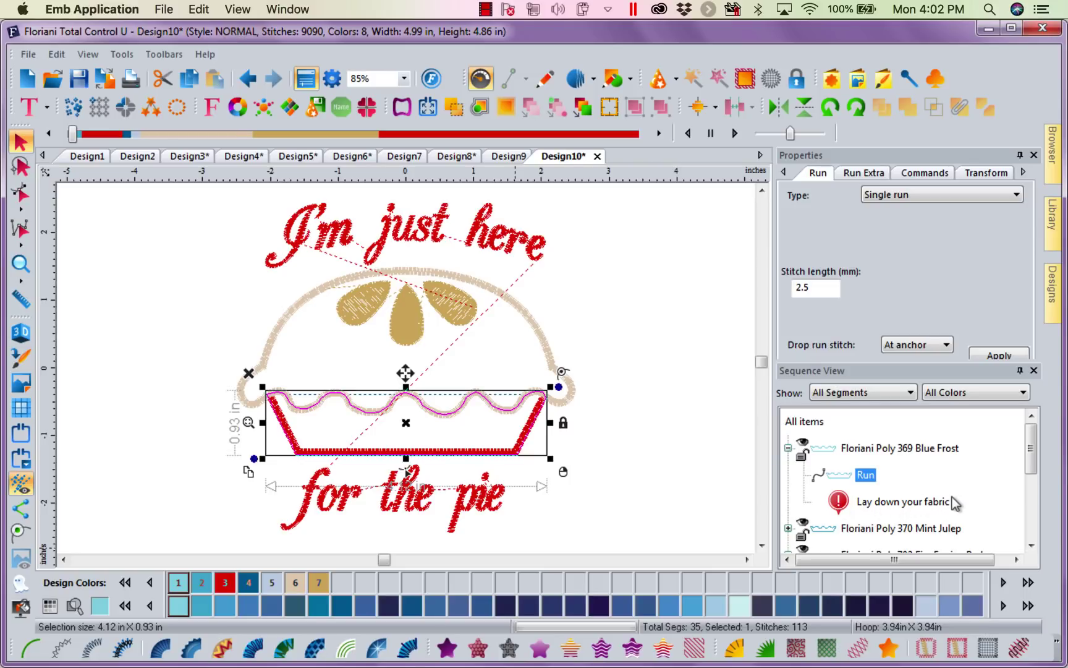
drag(1033, 451, 1033, 467)
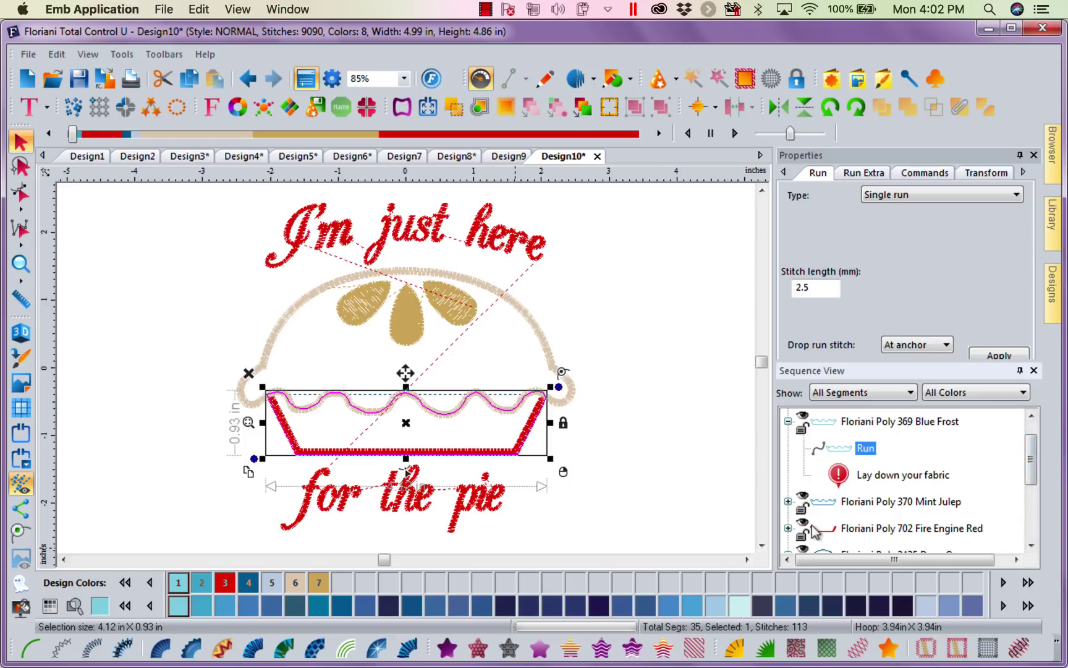
Expand the Poly 370 Mint Julep group and replay the opening stitches to show the placement line.
click(787, 503)
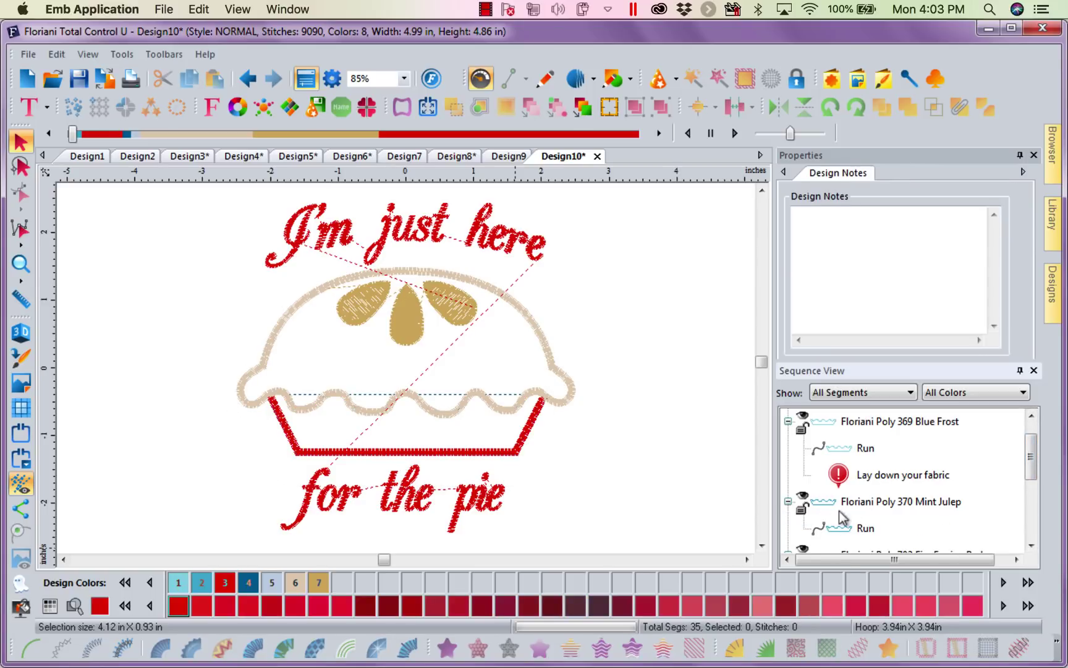
click(74, 134)
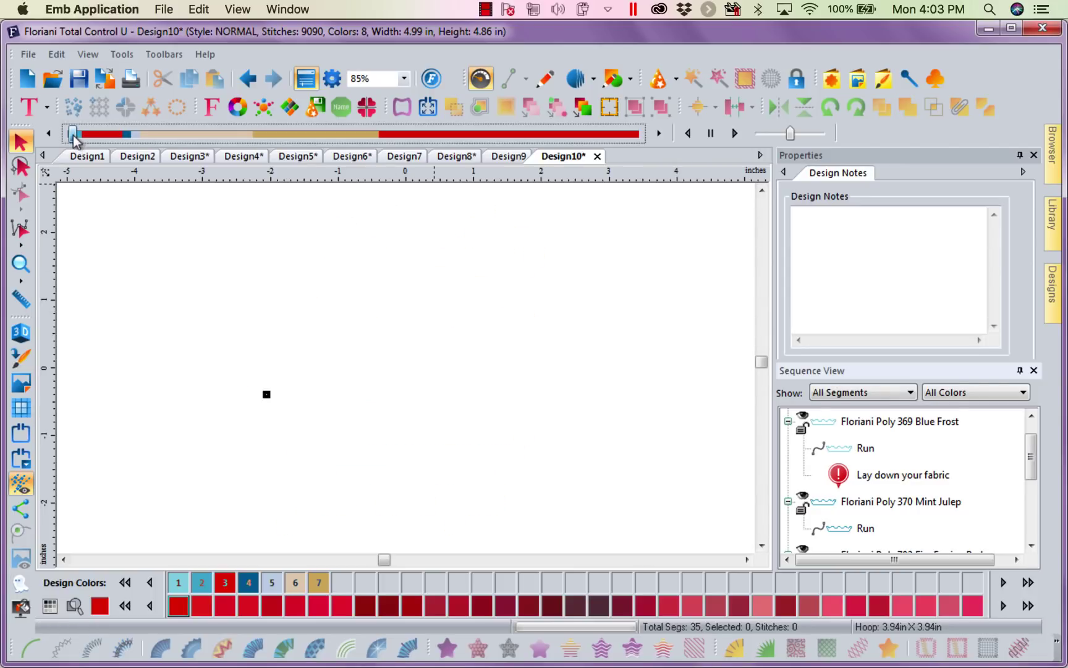
drag(74, 134, 86, 137)
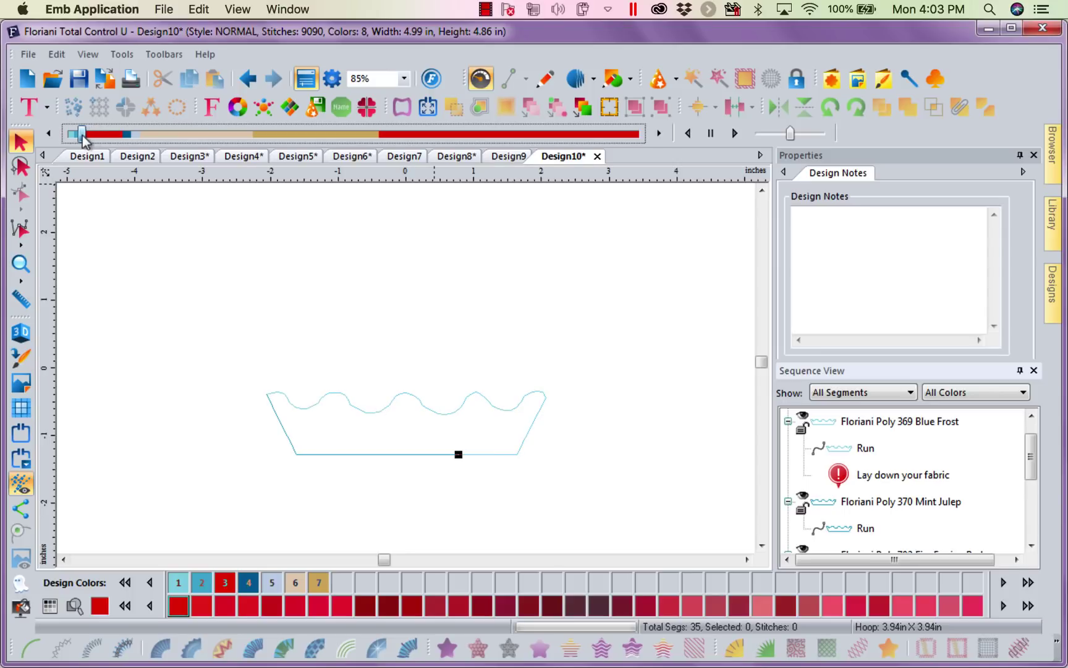
drag(85, 136, 88, 138)
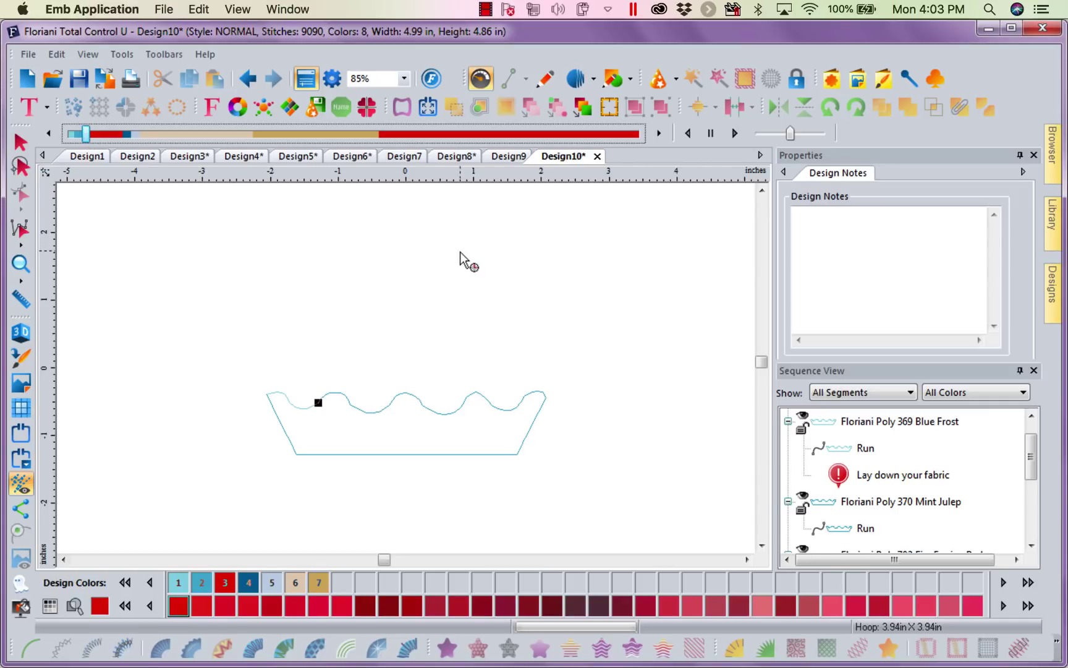
Insert a 'Trim nest to tack down line' note after the Mint Julep run, saved as TNTL.
click(844, 530)
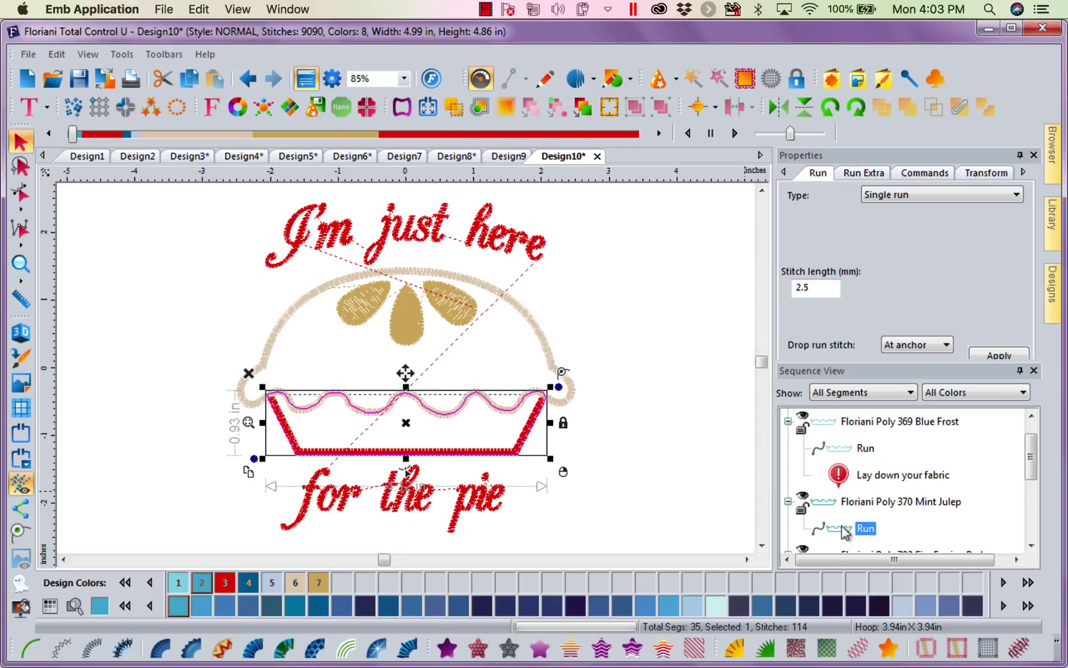
right_click(845, 531)
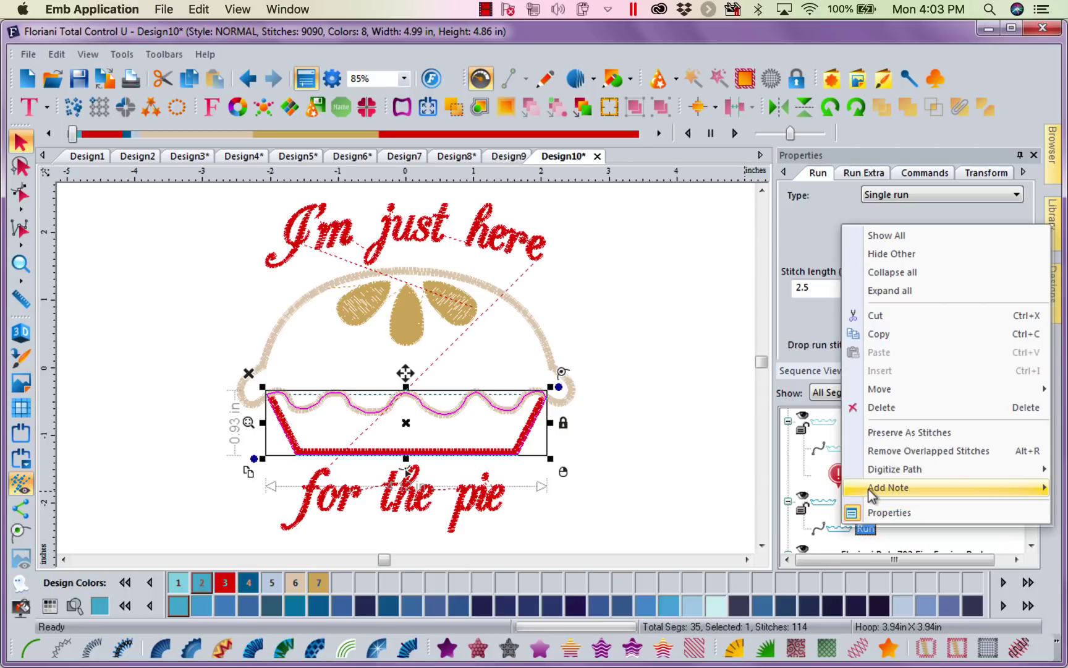
mouse_move(943, 487)
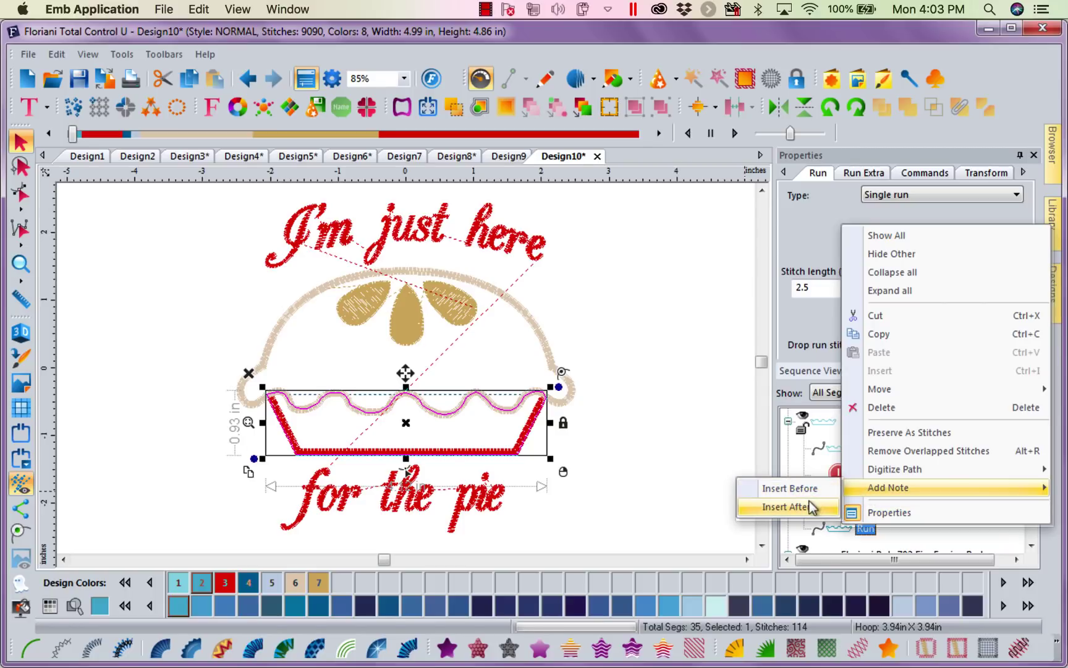
click(788, 507)
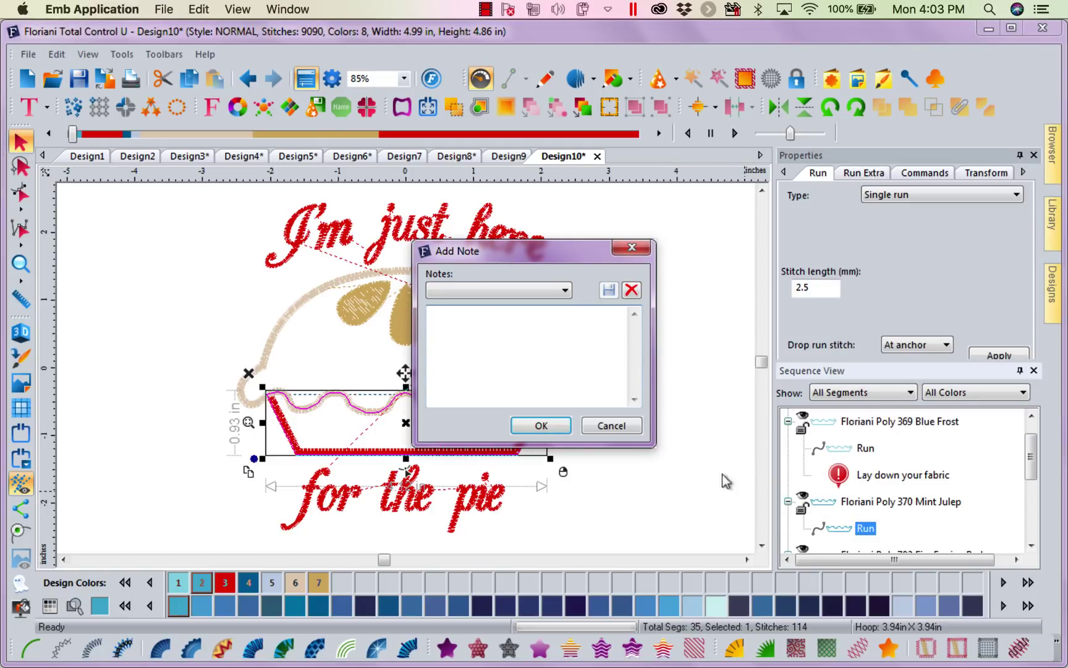
text(Tr)
text(im n)
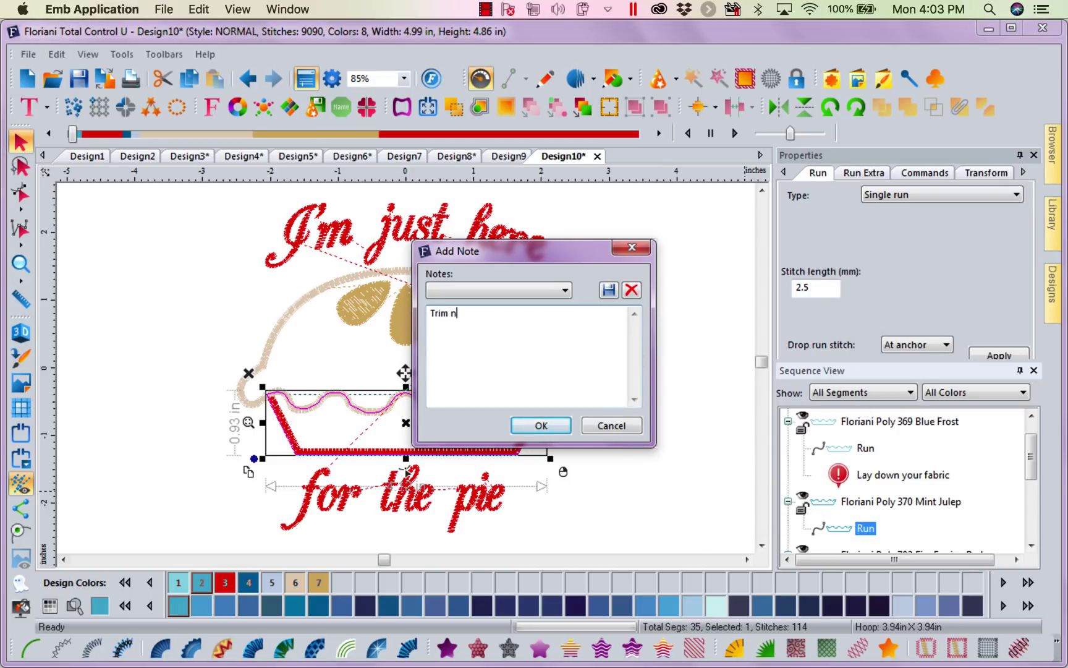
text(est to ta)
text(ck down line)
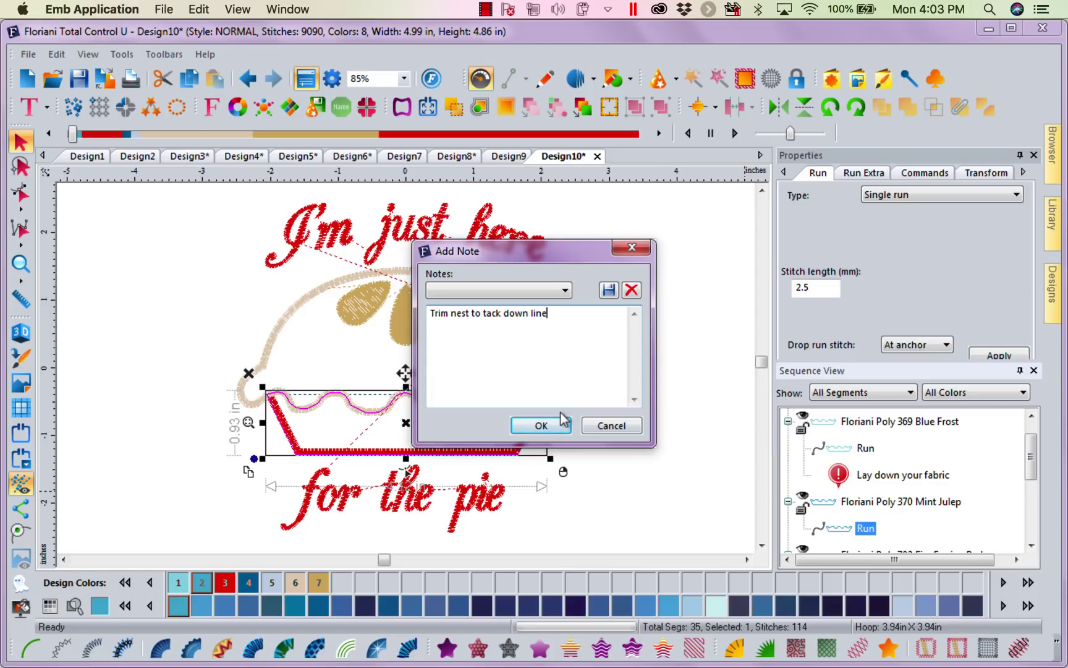
click(609, 290)
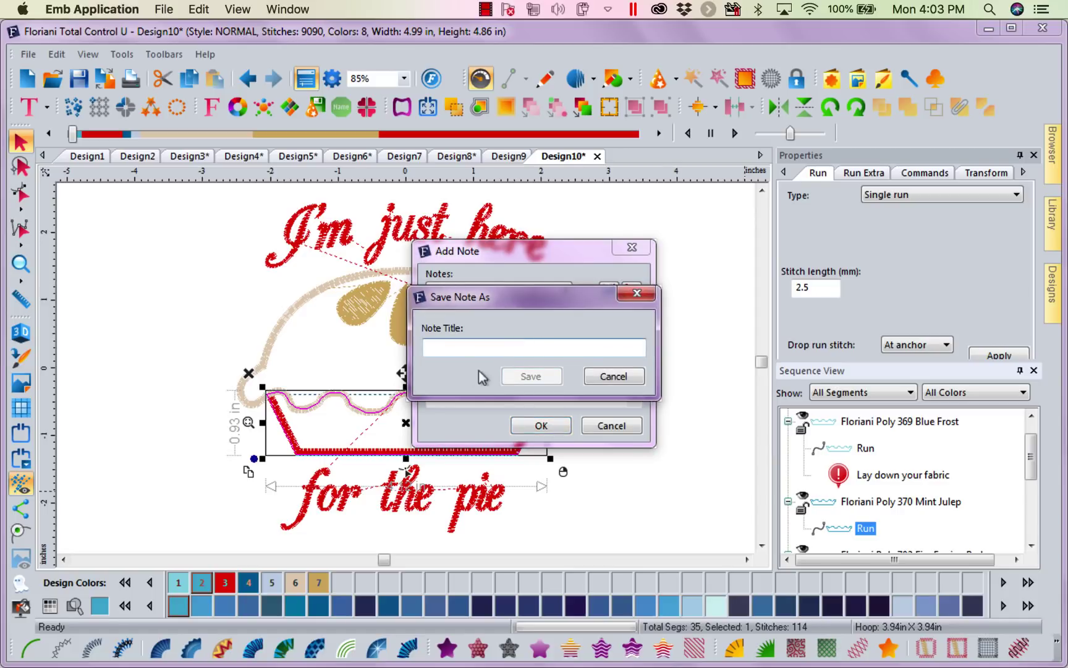
text(TNTL)
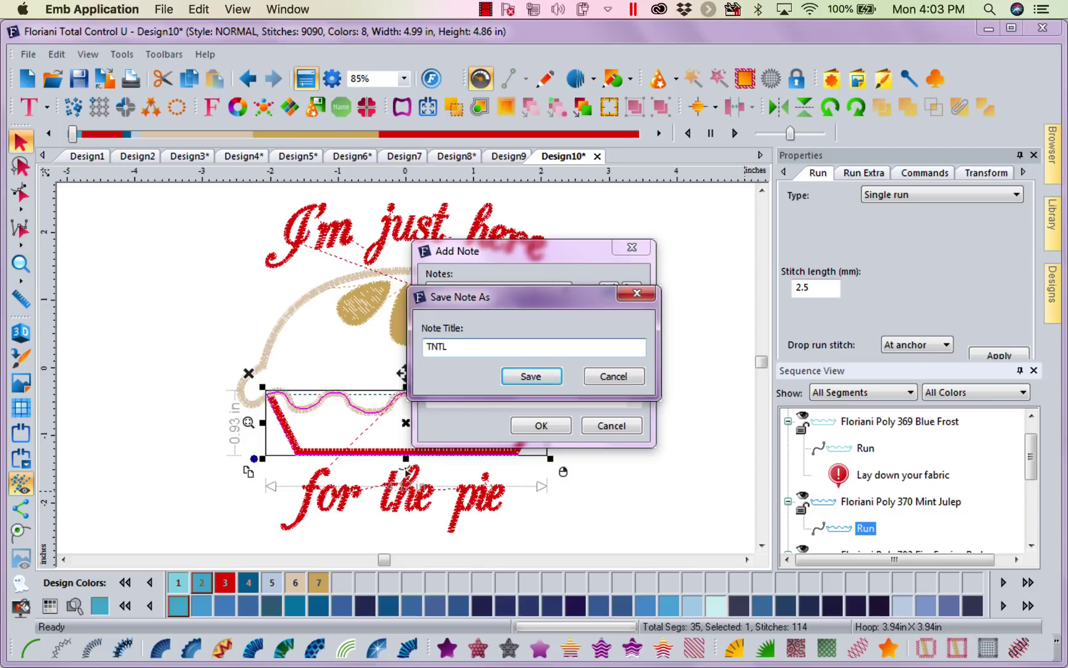
click(537, 378)
click(543, 425)
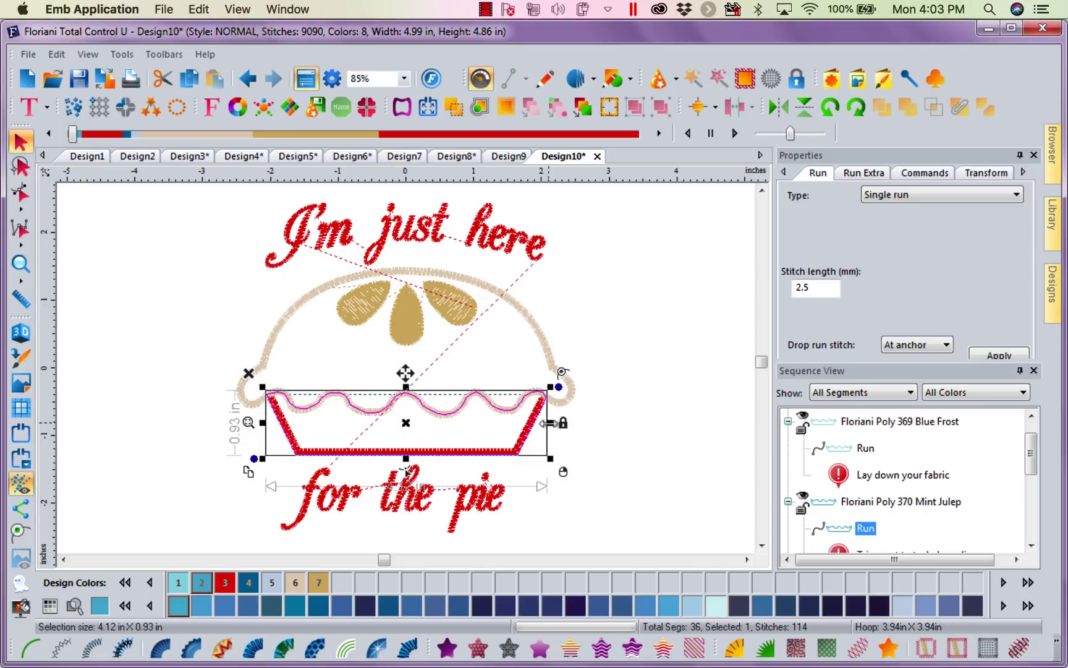
drag(1035, 455, 1035, 478)
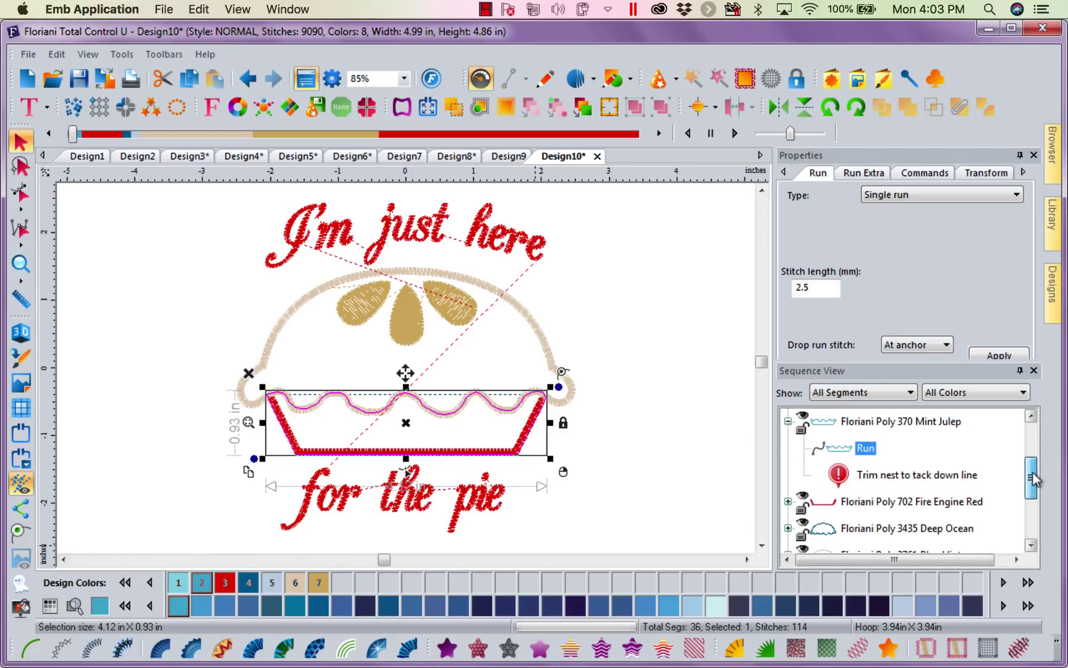
Edit the Mint Julep trim note, changing 'nest' to 'next'.
click(888, 481)
right_click(887, 484)
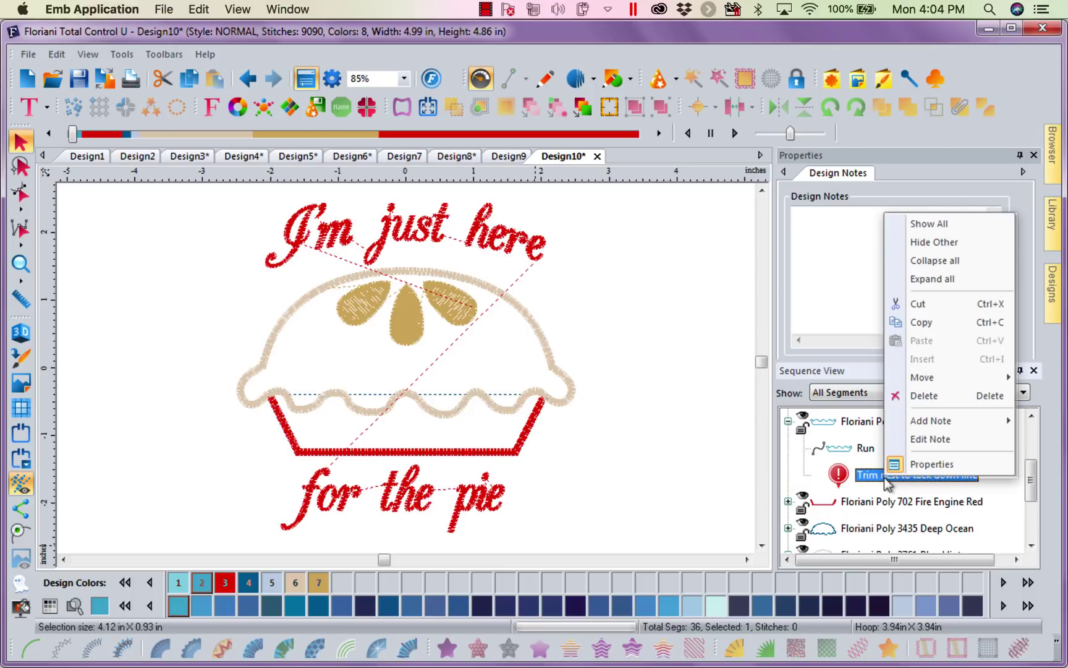
click(931, 440)
click(481, 313)
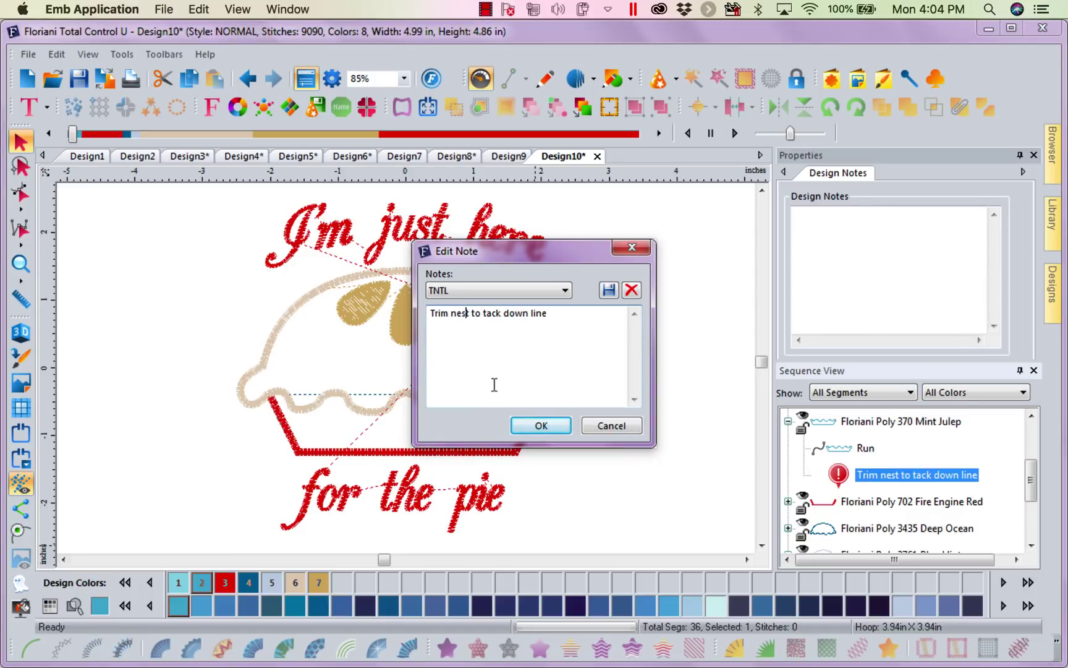
key(BackSpace)
text(x)
click(543, 426)
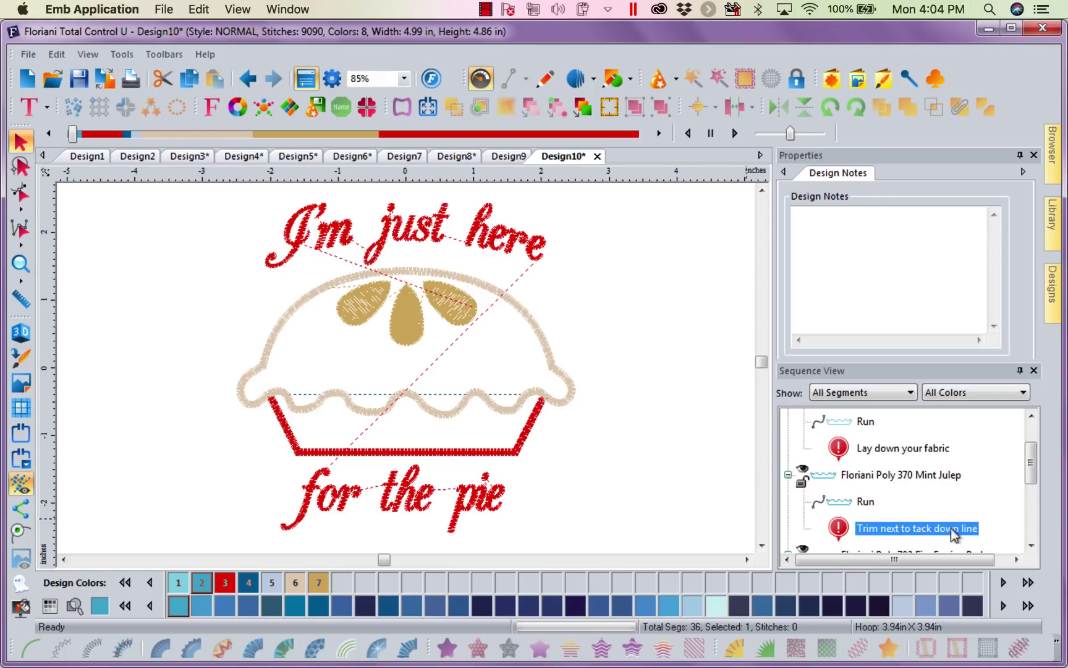
scroll(1032, 467, down, 1)
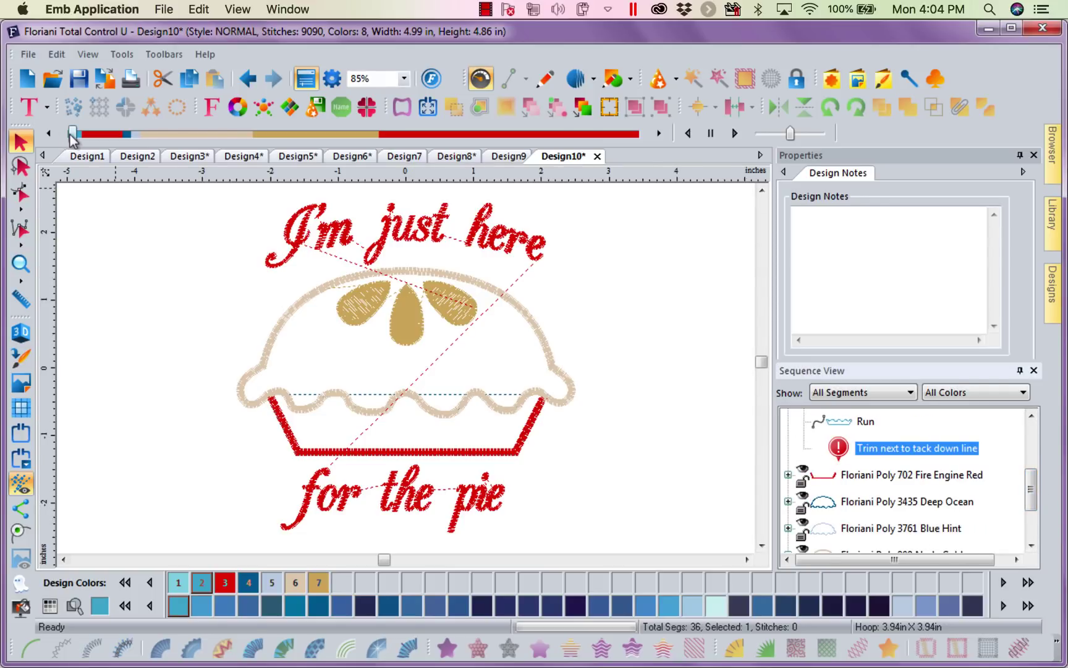
Scrub the stitch player to watch the Deep Ocean pie dome outline stitch out.
drag(72, 134, 130, 142)
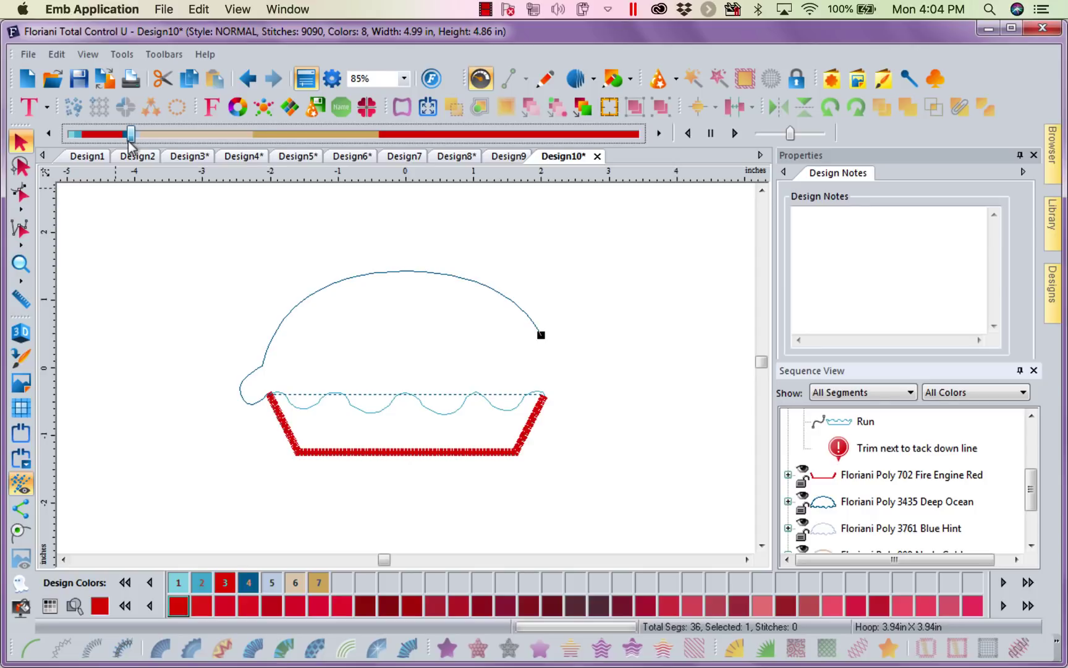
drag(128, 142, 133, 141)
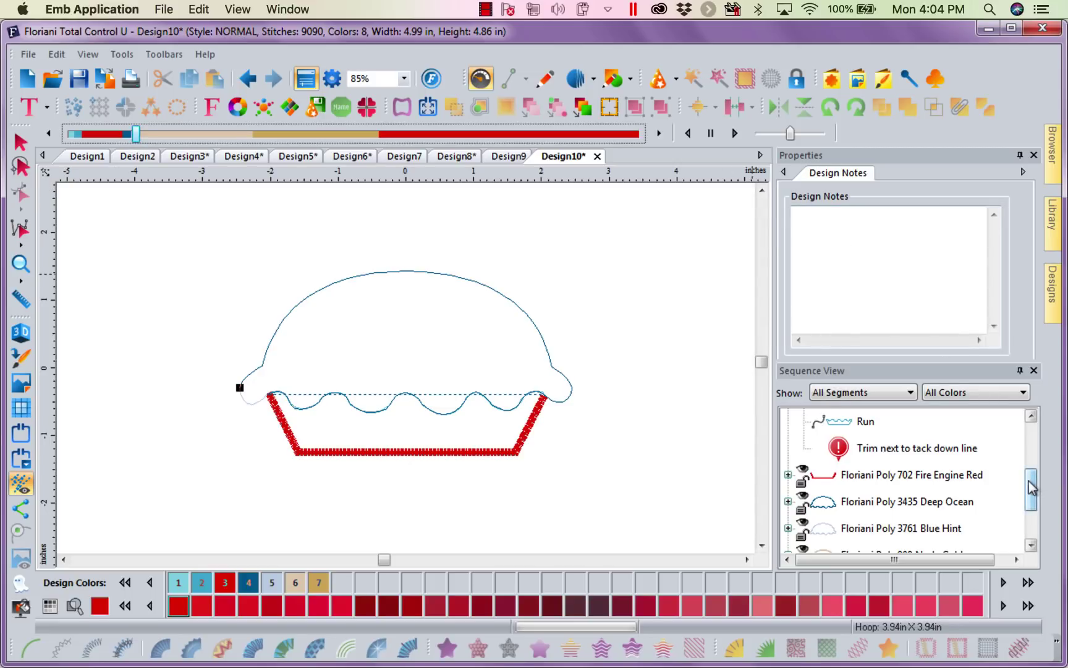
drag(1032, 488, 1033, 510)
Insert the LDYF 'Lay down your fabric' stop note after the Deep Ocean placement run.
click(860, 451)
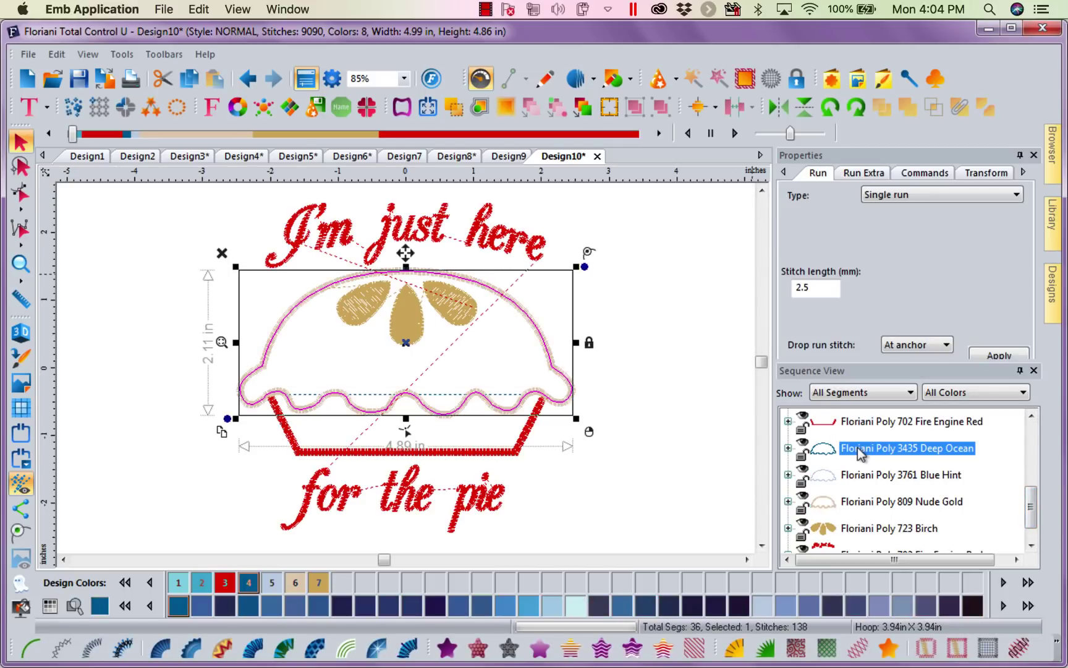
click(787, 447)
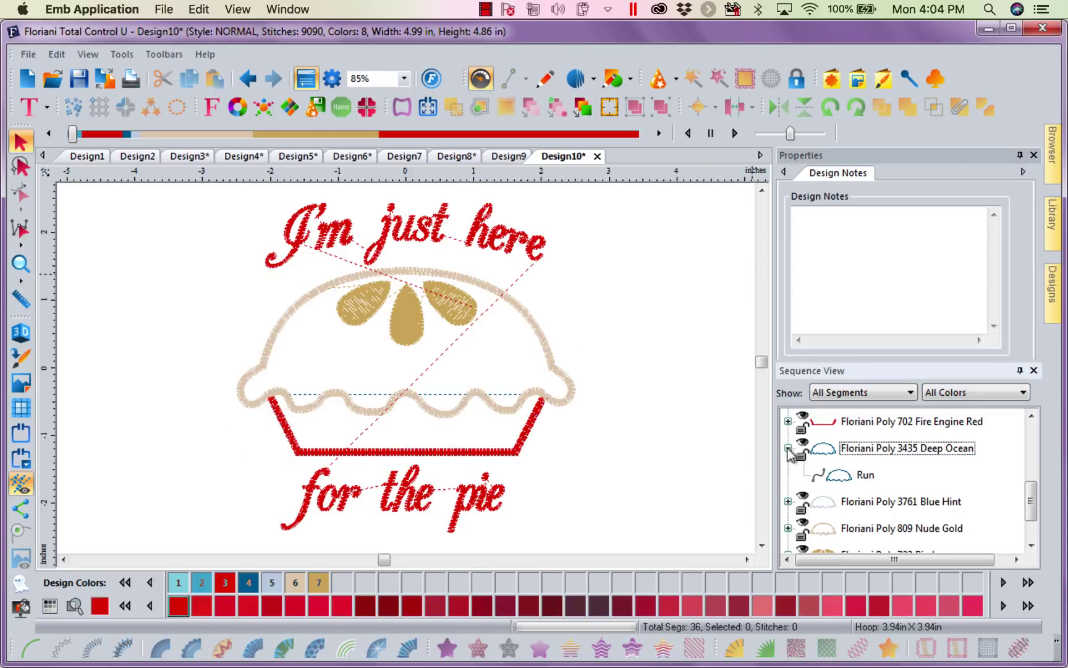
click(862, 481)
right_click(856, 475)
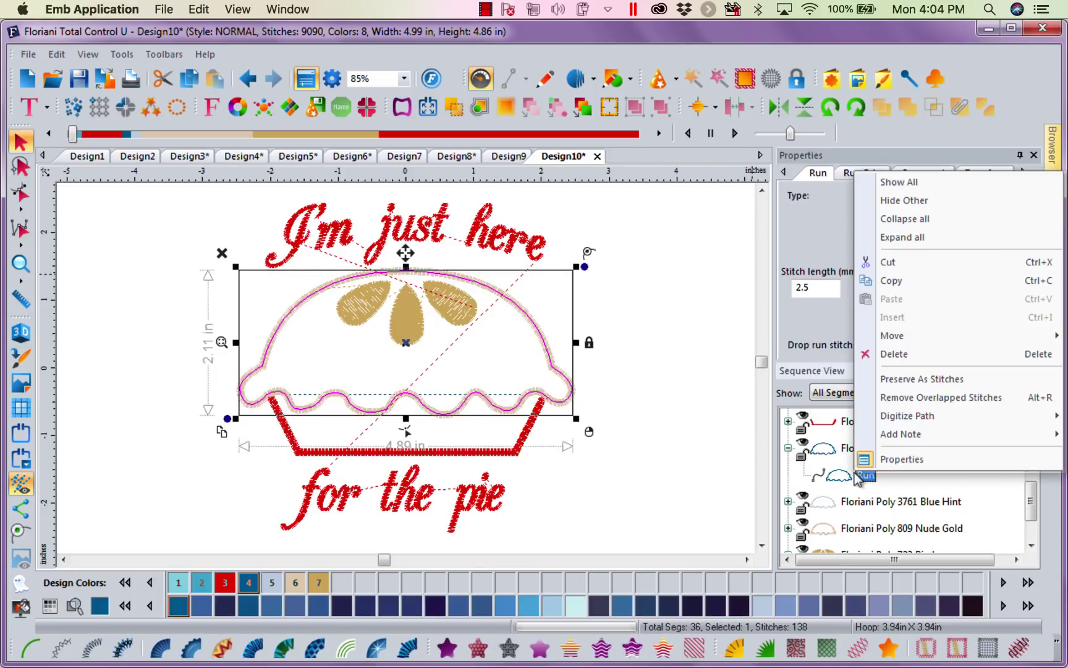
mouse_move(901, 434)
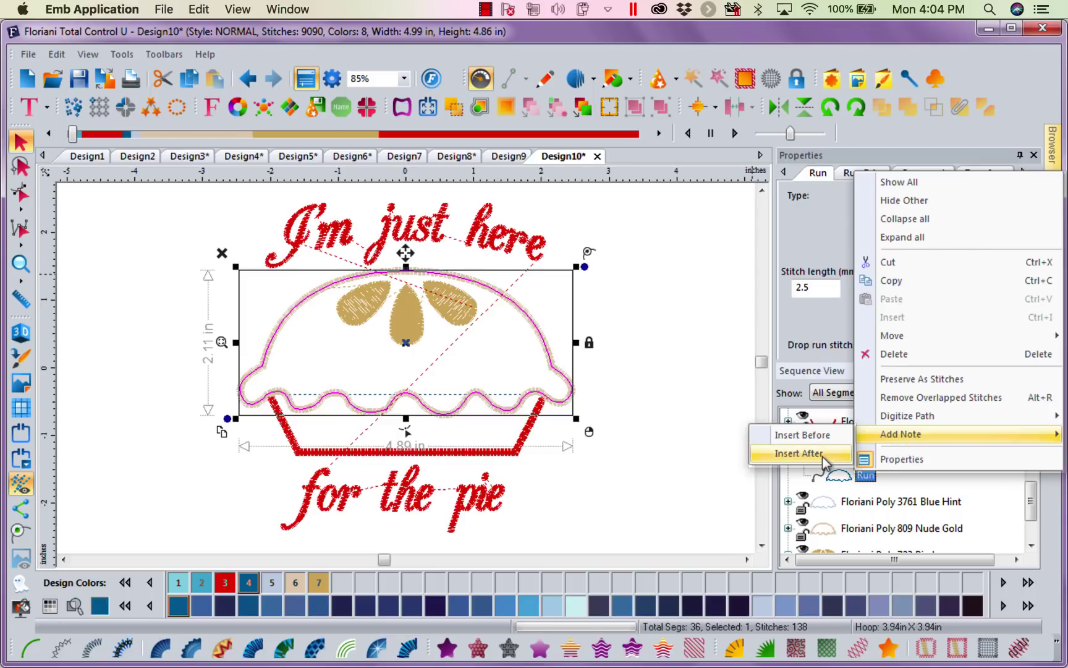
click(800, 454)
click(566, 292)
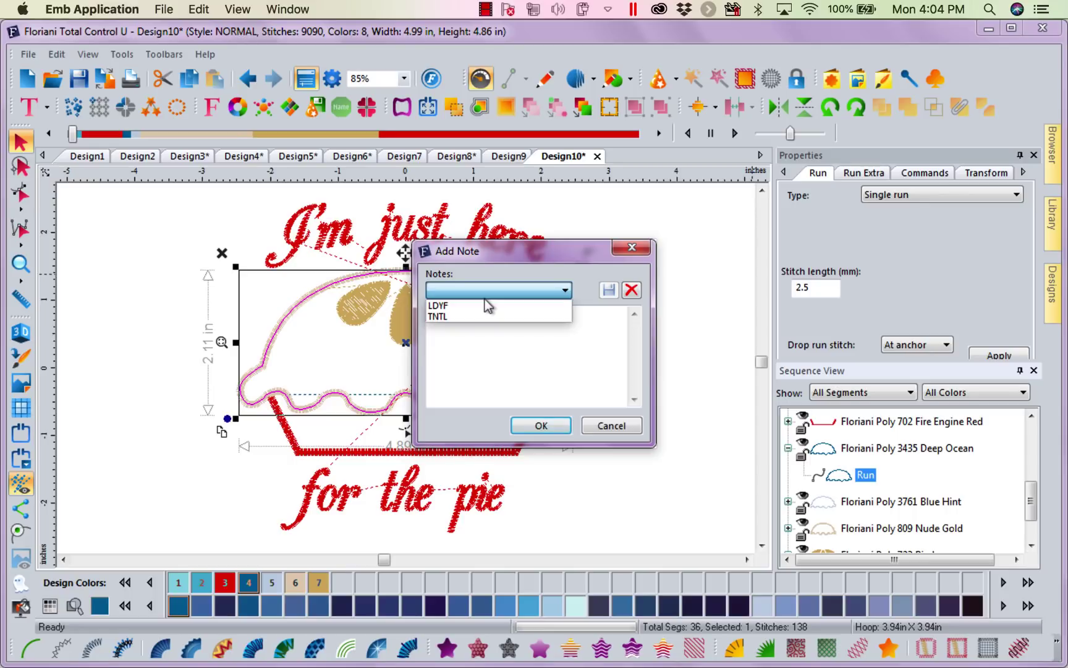
click(455, 306)
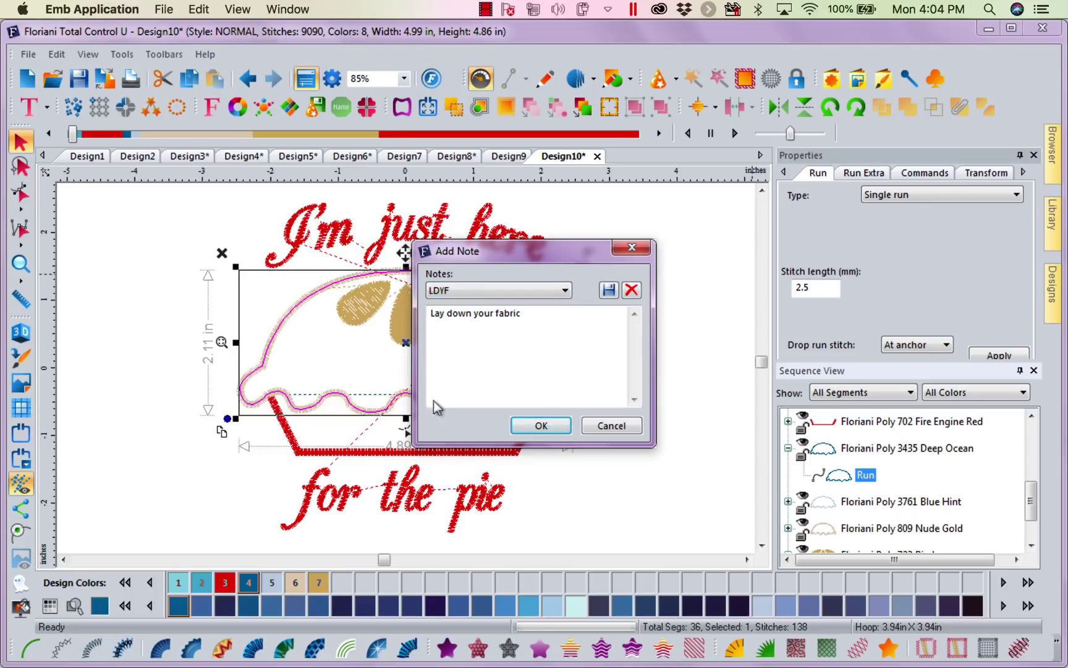
click(541, 426)
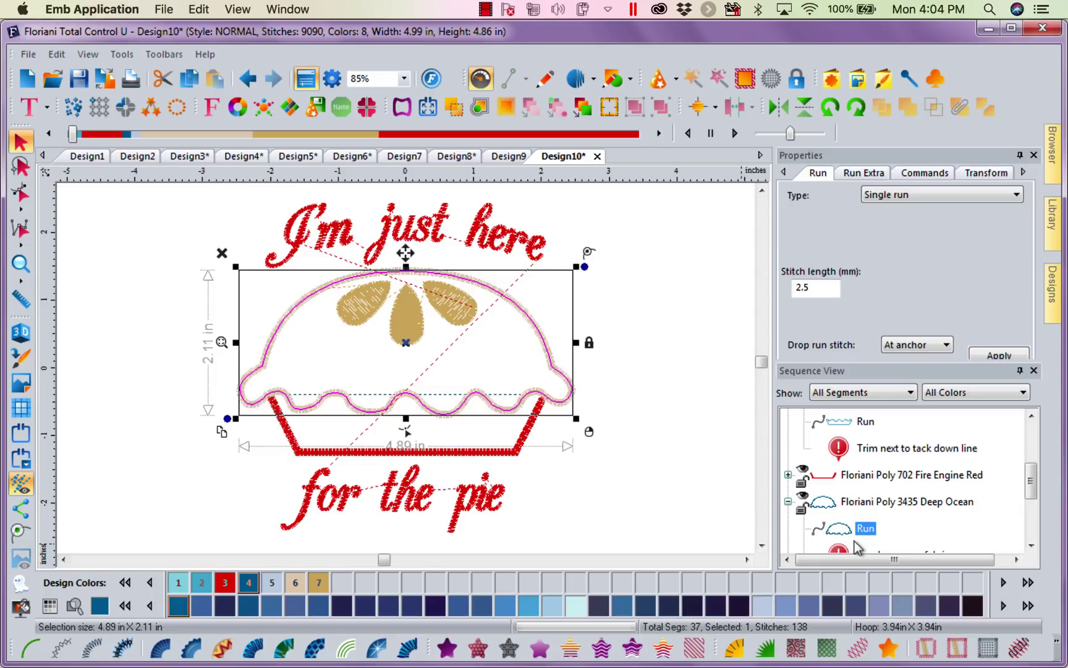
drag(1032, 479, 1032, 505)
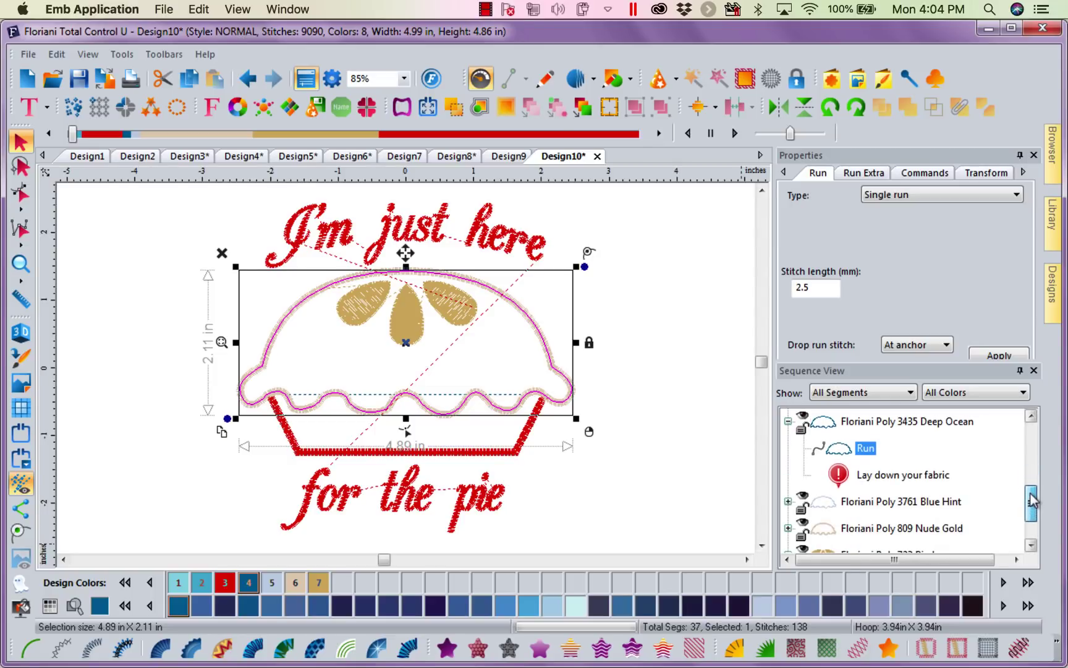
Insert the TNTL 'Trim nest to tack down line' note after Blue Hint, then replay the stitch-out.
click(883, 503)
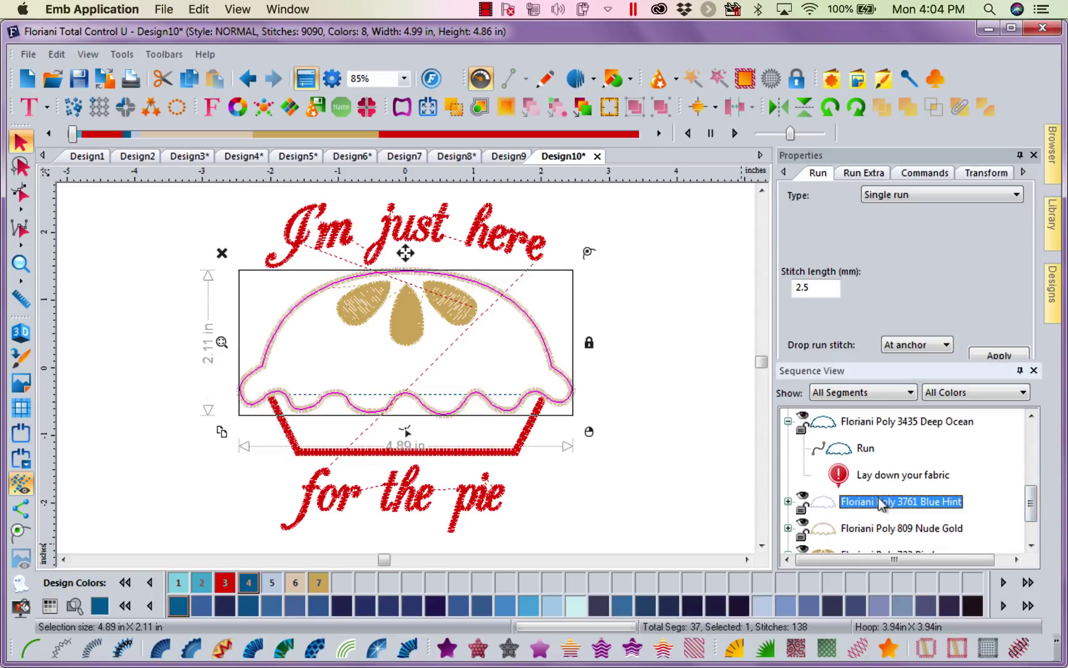
click(789, 501)
right_click(844, 537)
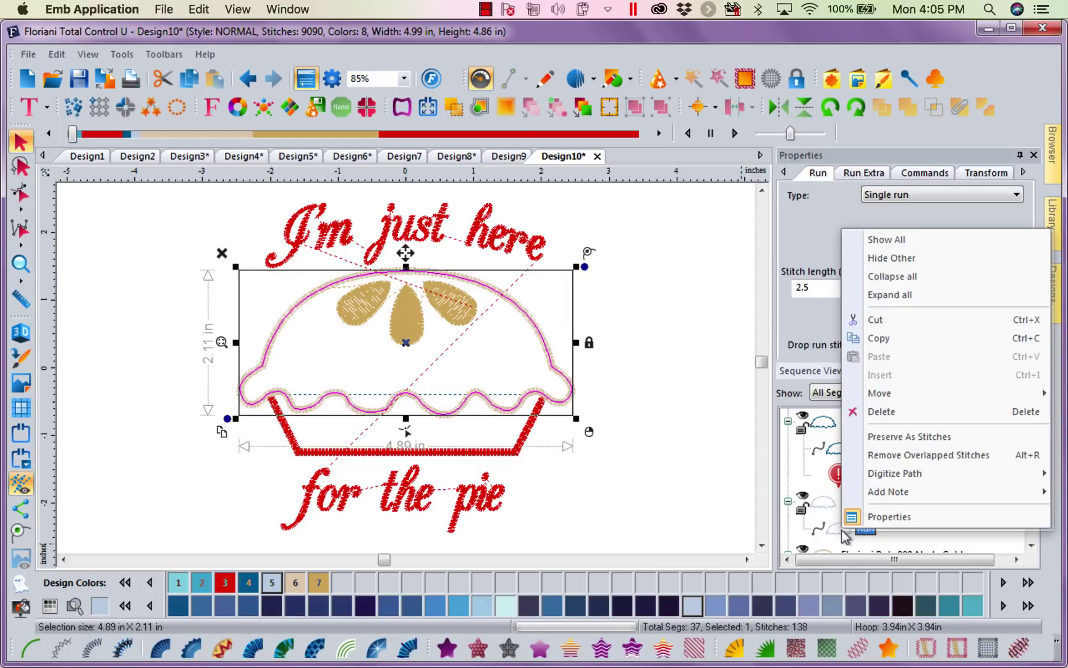
mouse_move(888, 492)
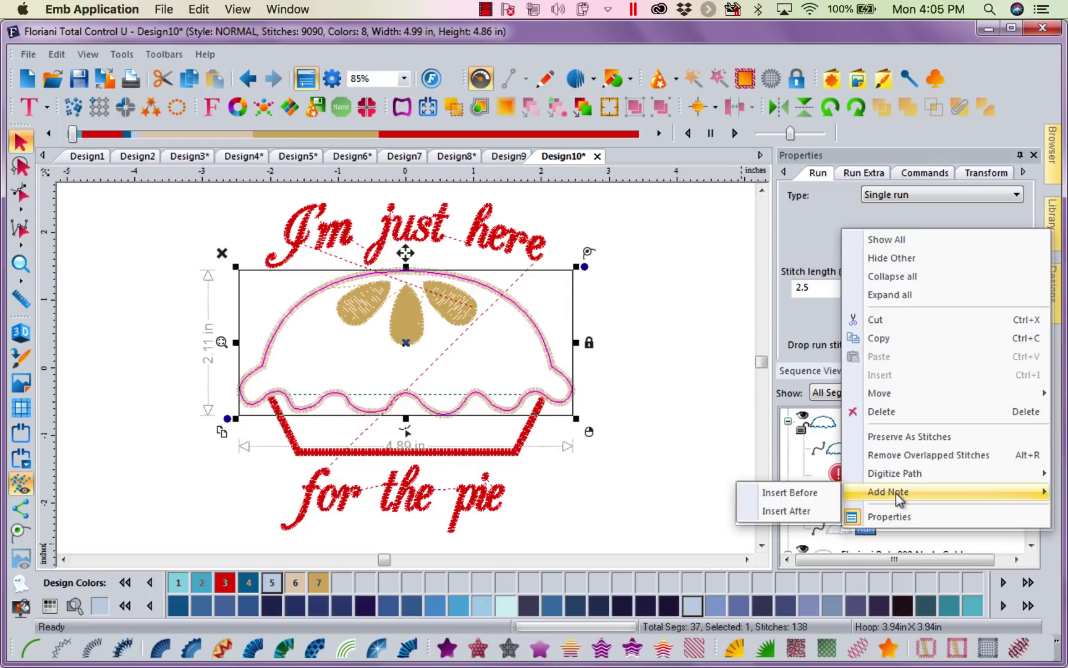
click(799, 513)
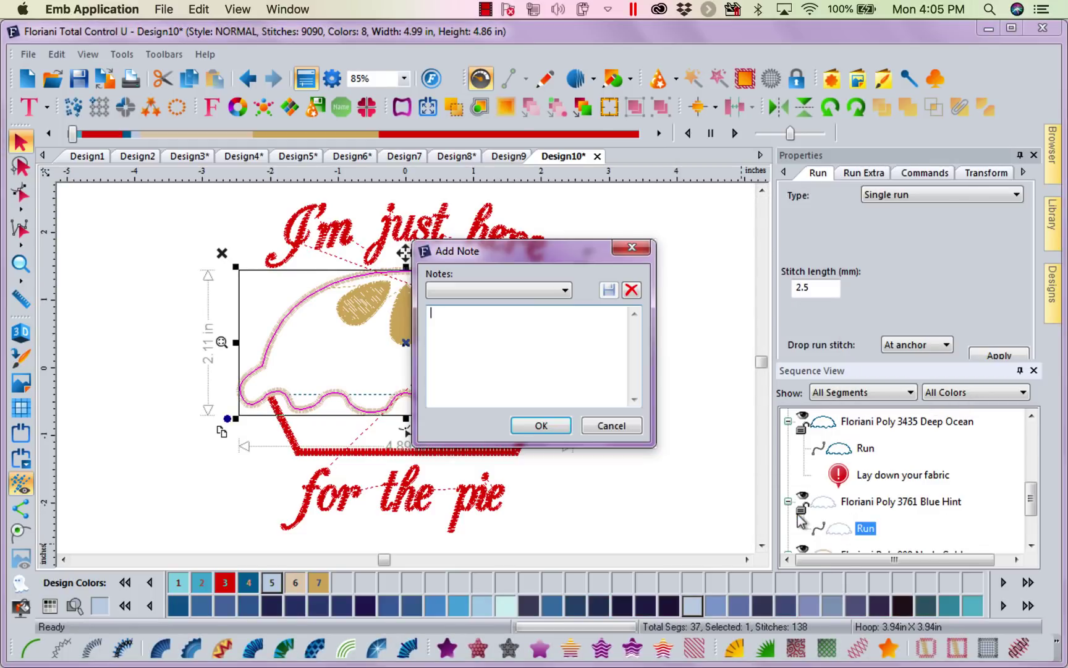
click(565, 292)
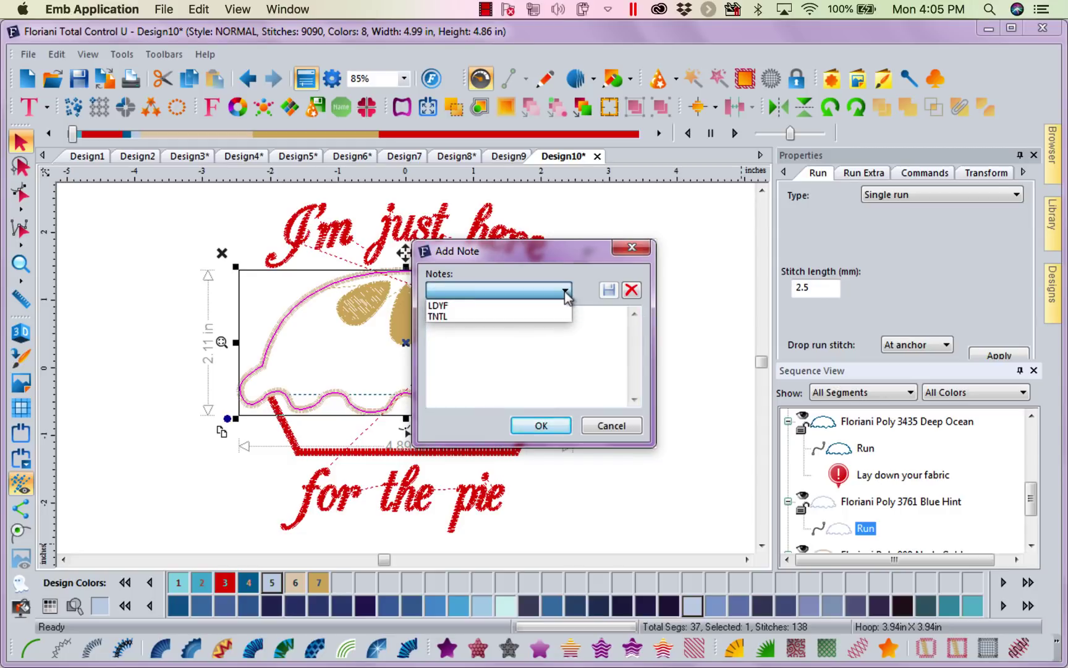
click(484, 318)
click(549, 425)
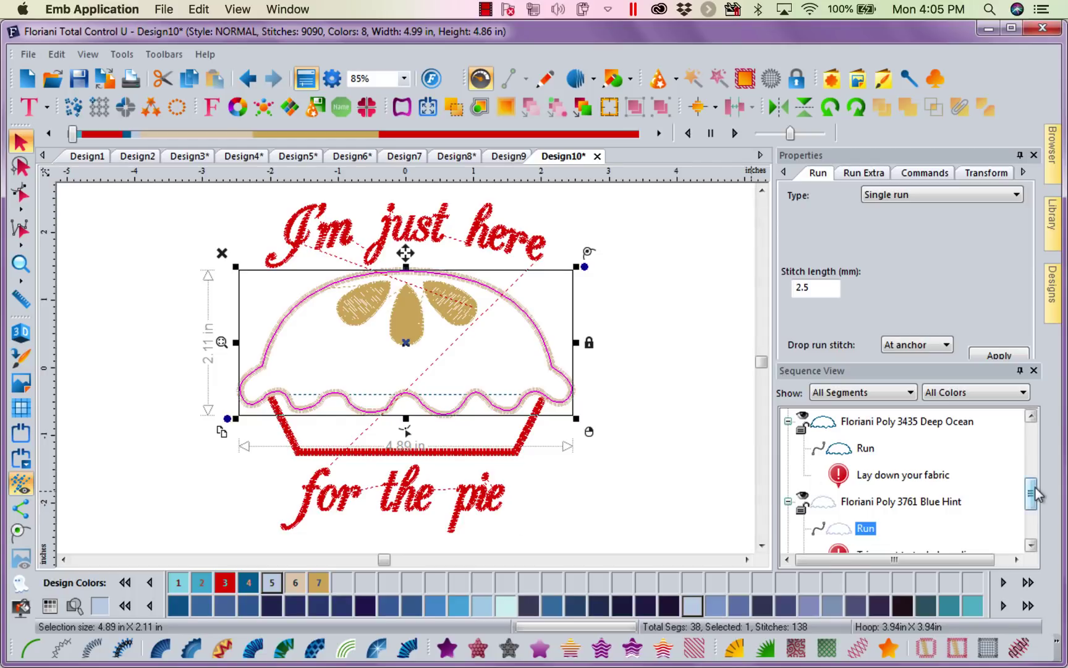
drag(1032, 493, 1032, 519)
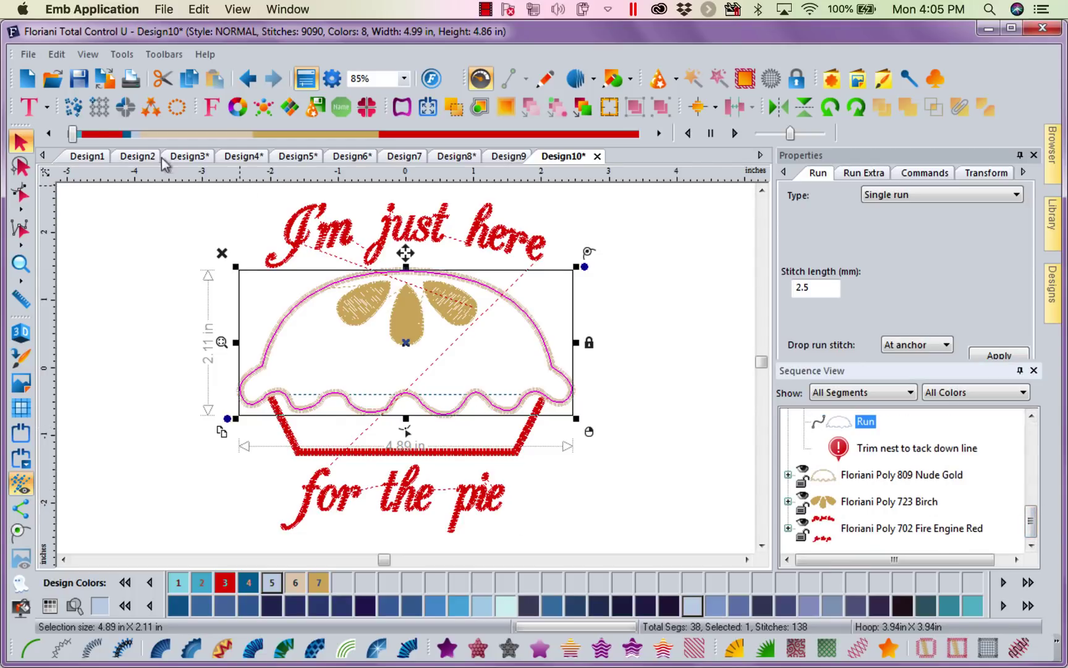
drag(73, 134, 667, 205)
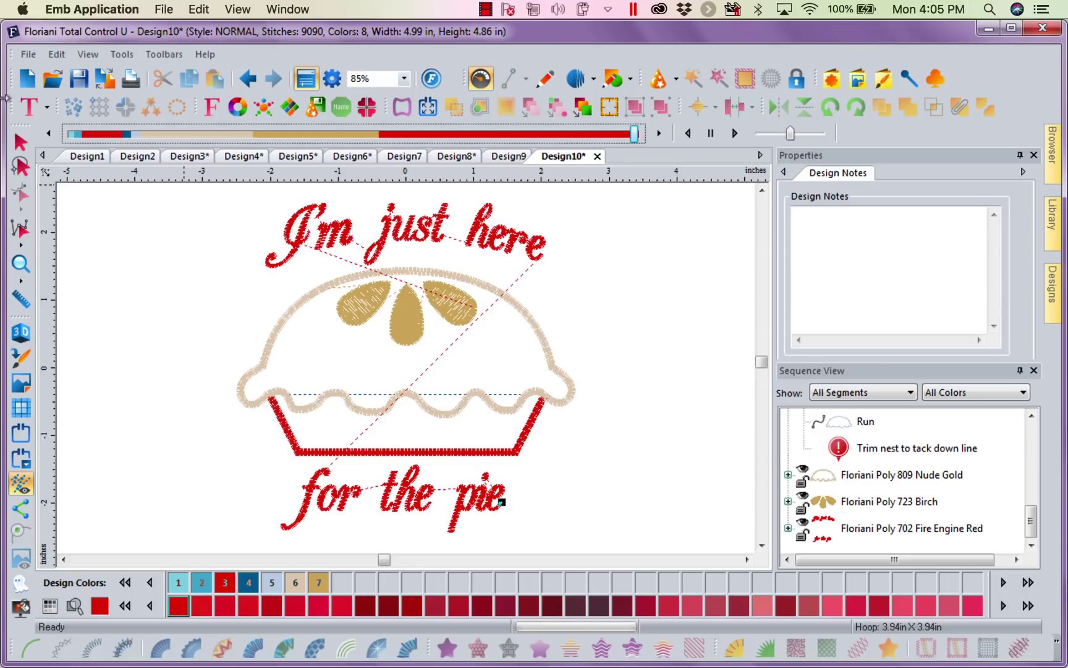
Show Design10 in File > Print Preview with its print settings open.
click(26, 57)
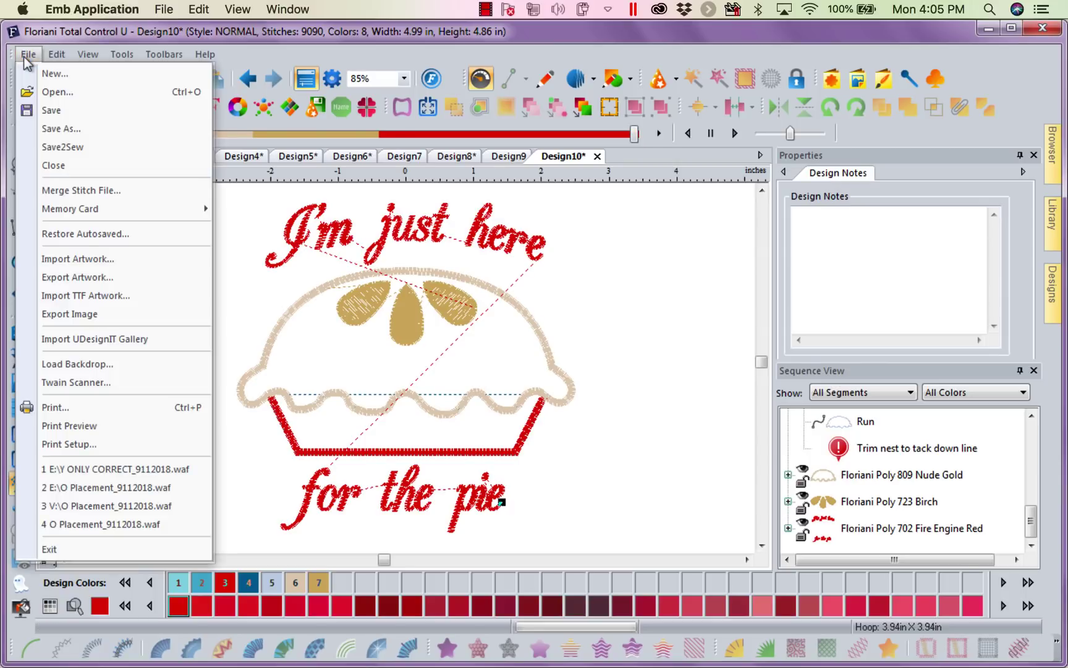
click(125, 424)
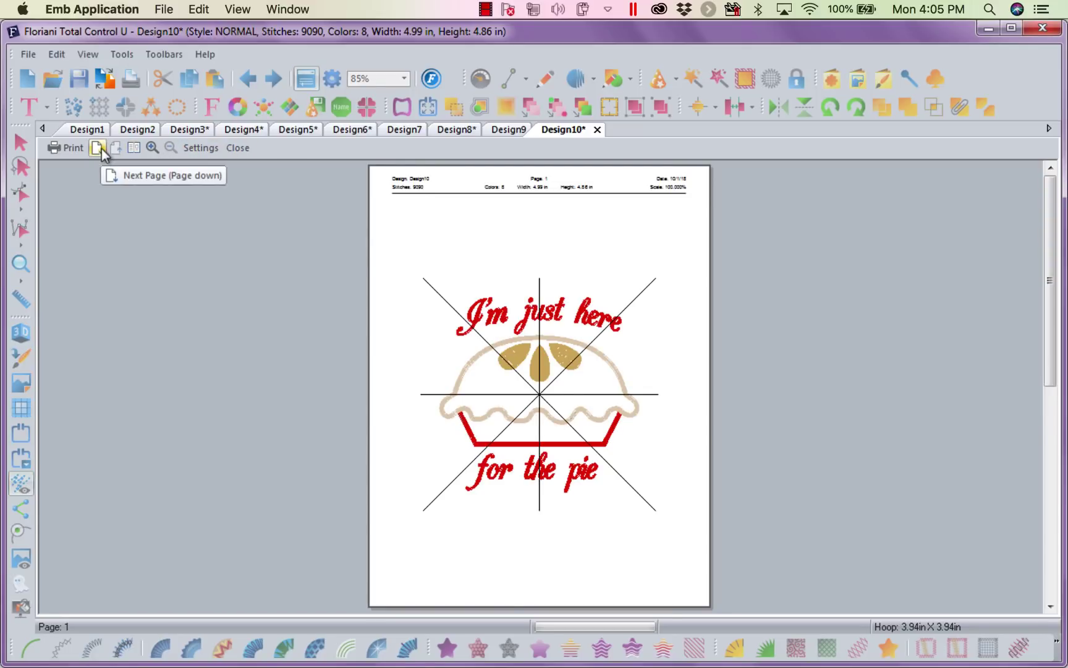
click(212, 149)
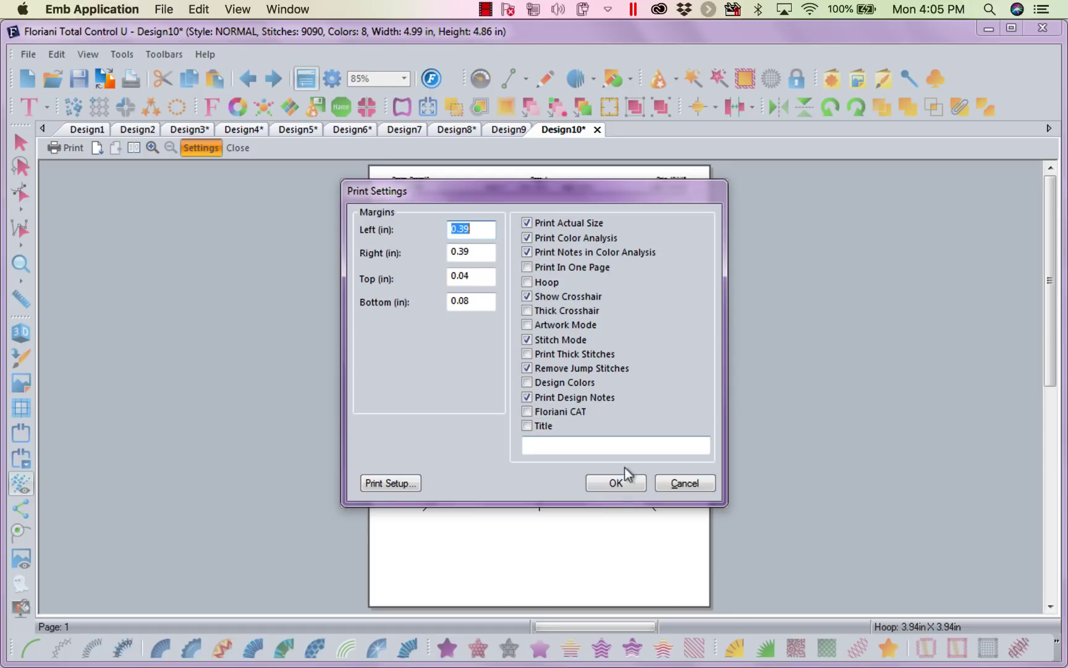
Accept the print settings unchanged and advance to page 2, Color Analysis.
click(616, 483)
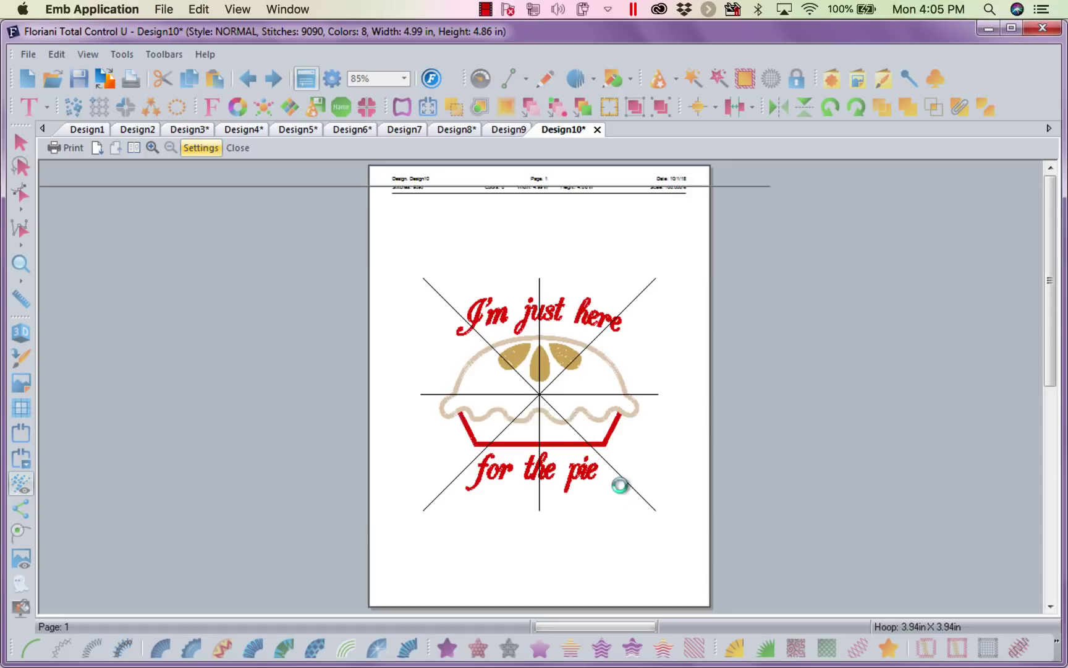
click(97, 148)
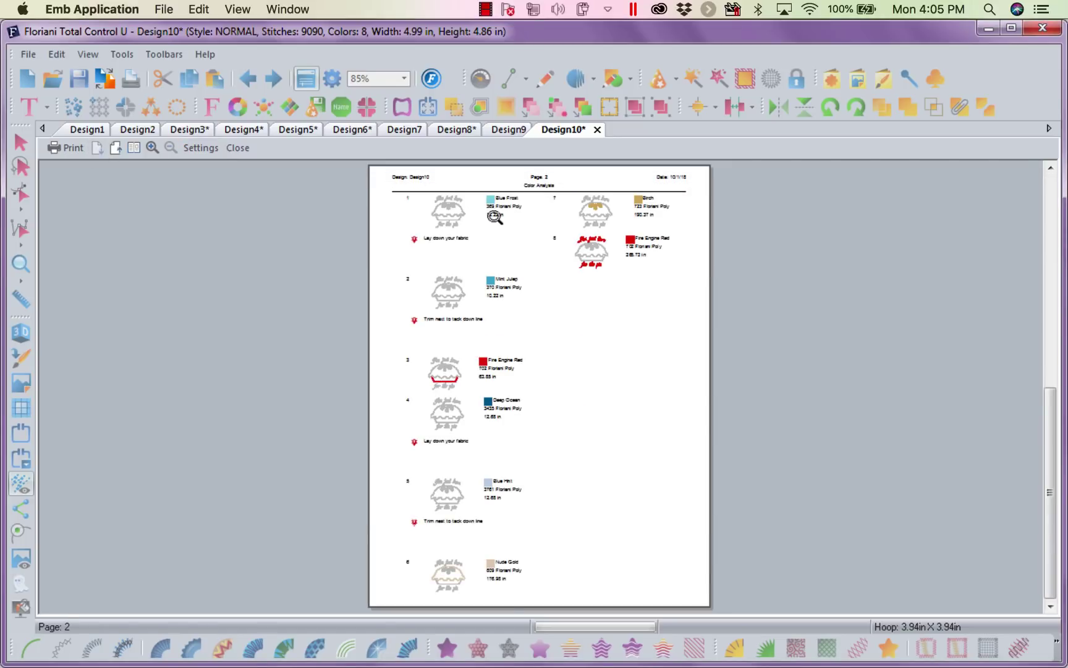
Zoom in twice on the Color Analysis page to make the stop notes readable.
click(406, 222)
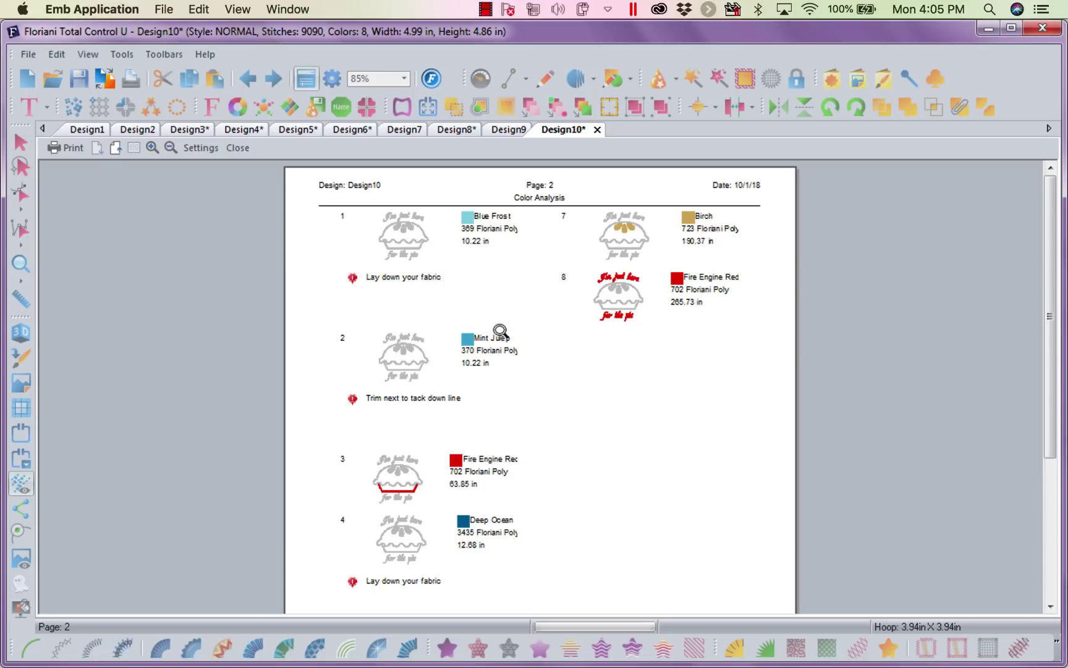
click(500, 334)
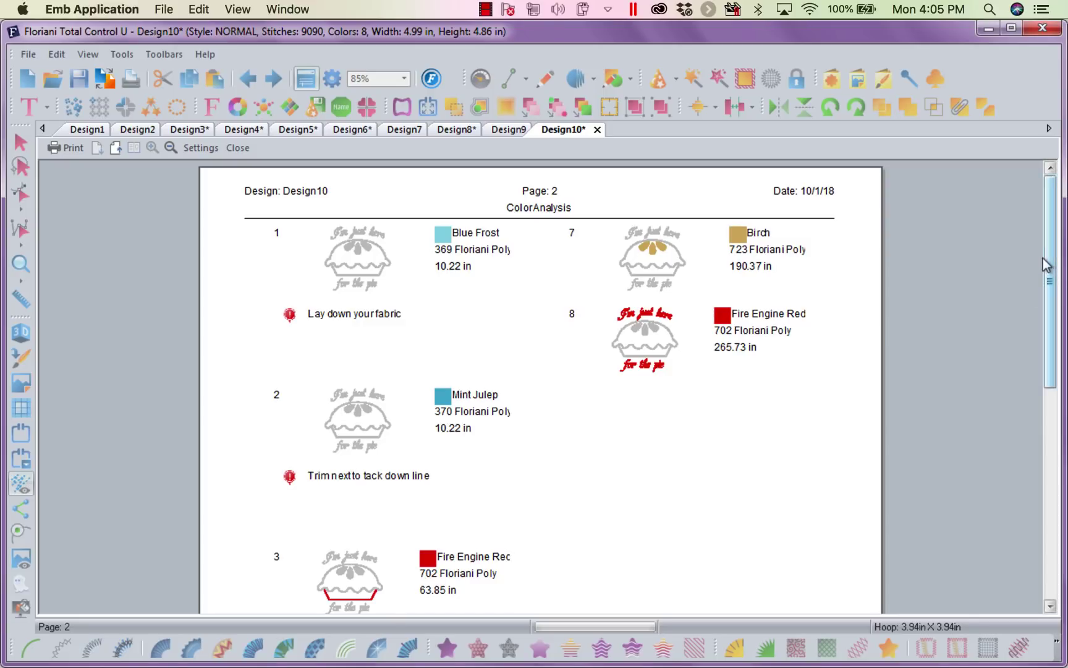
mouse_move(1052, 267)
mouse_down()
mouse_move(1053, 476)
mouse_move(1063, 238)
mouse_up()
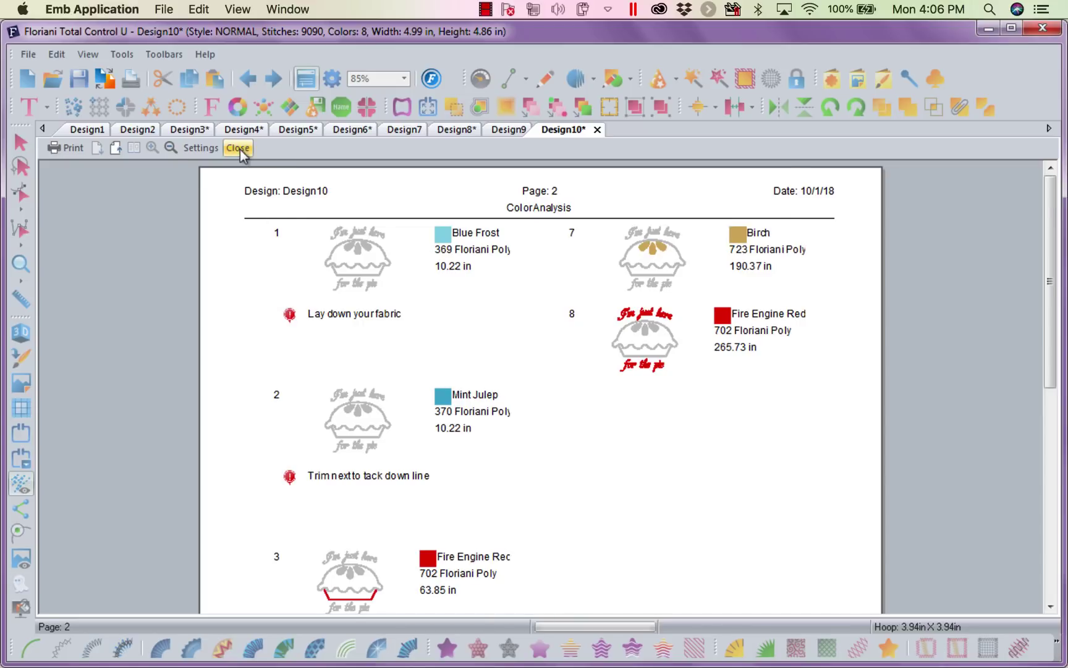
Close the preview and place Custom Shapes Heart 004 as a violet heart in new Design11.
click(237, 147)
click(30, 80)
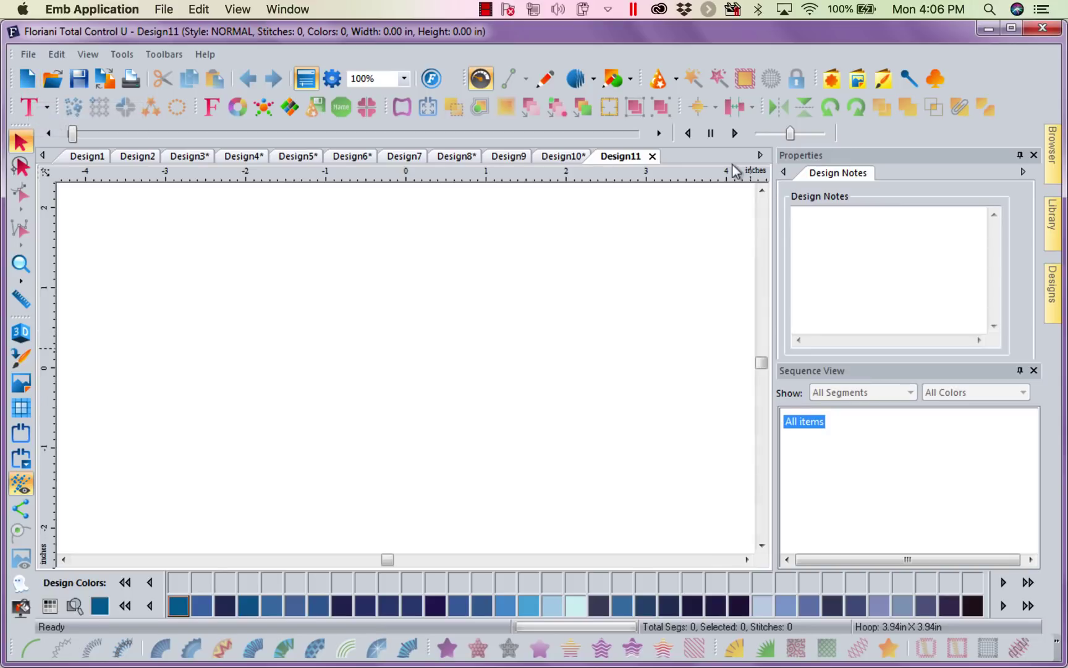
click(831, 79)
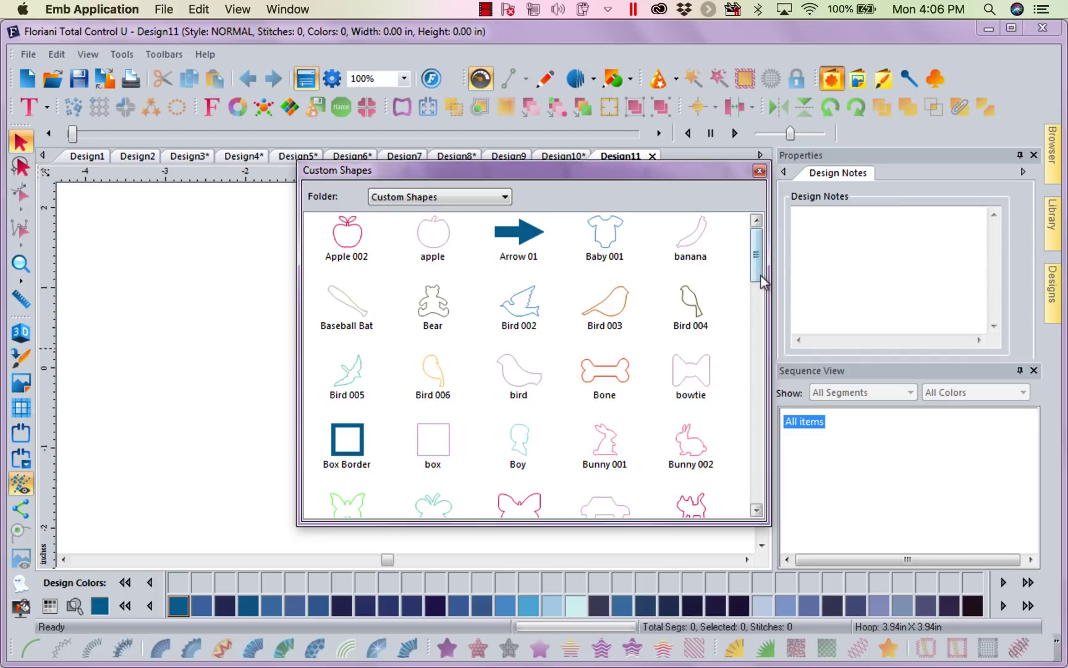
drag(759, 276, 761, 396)
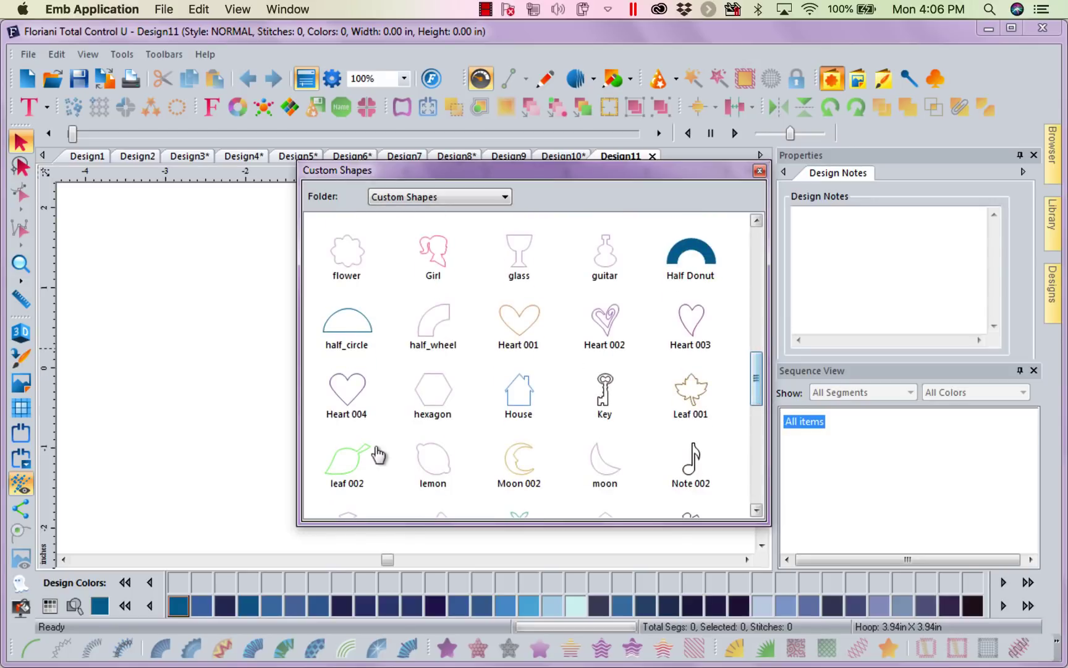
double_click(349, 407)
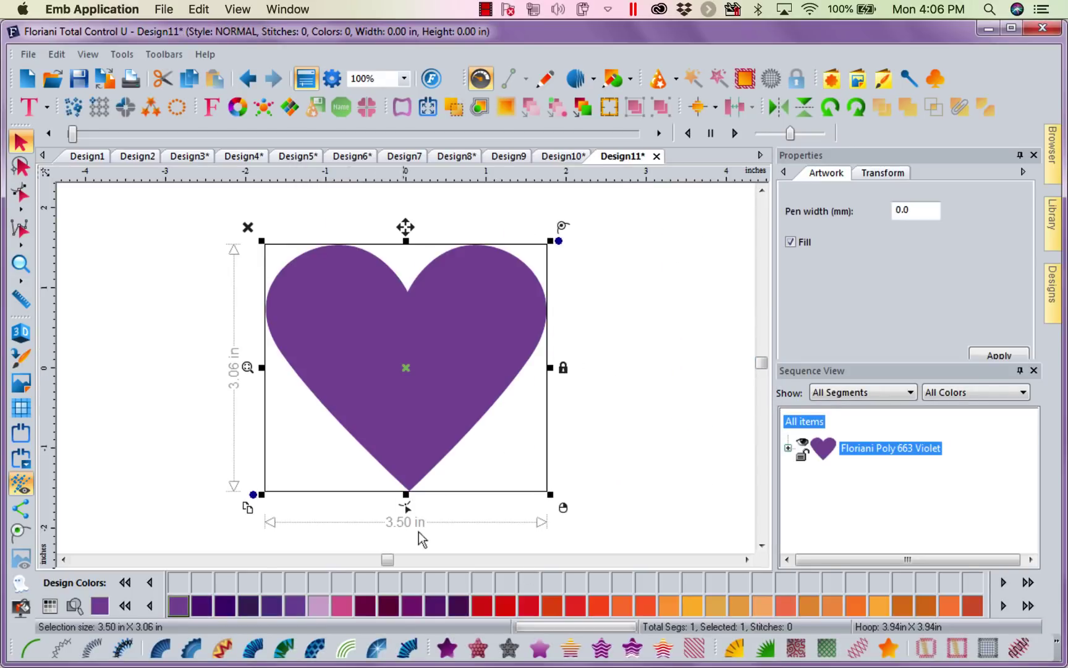
Deselect the heart and browse the library's October2009 collection designs.
click(633, 273)
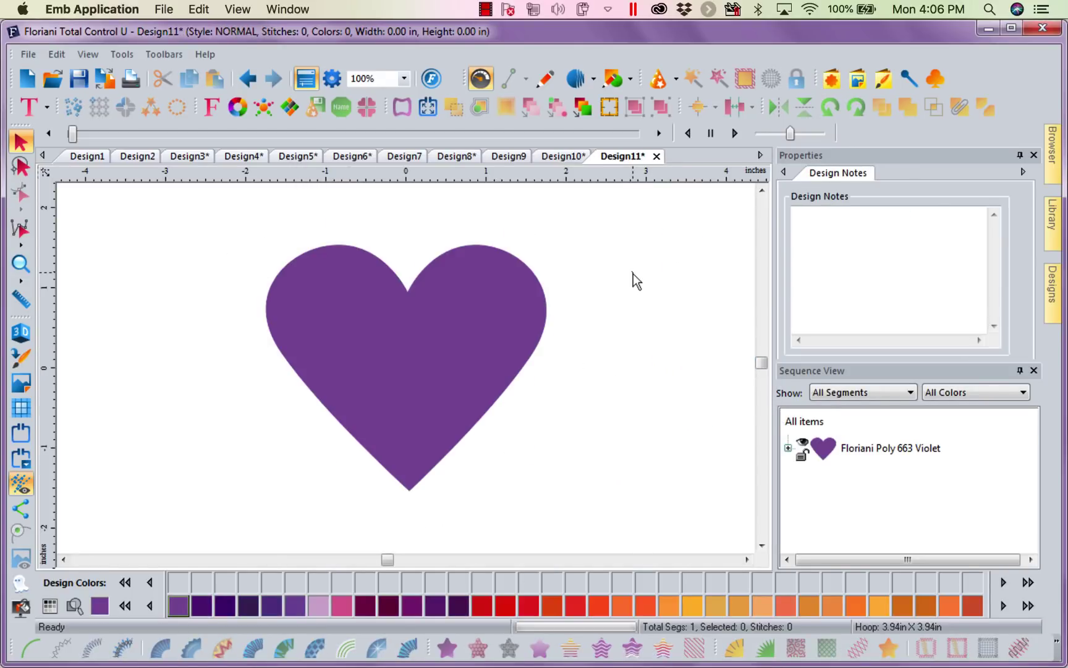
click(1057, 228)
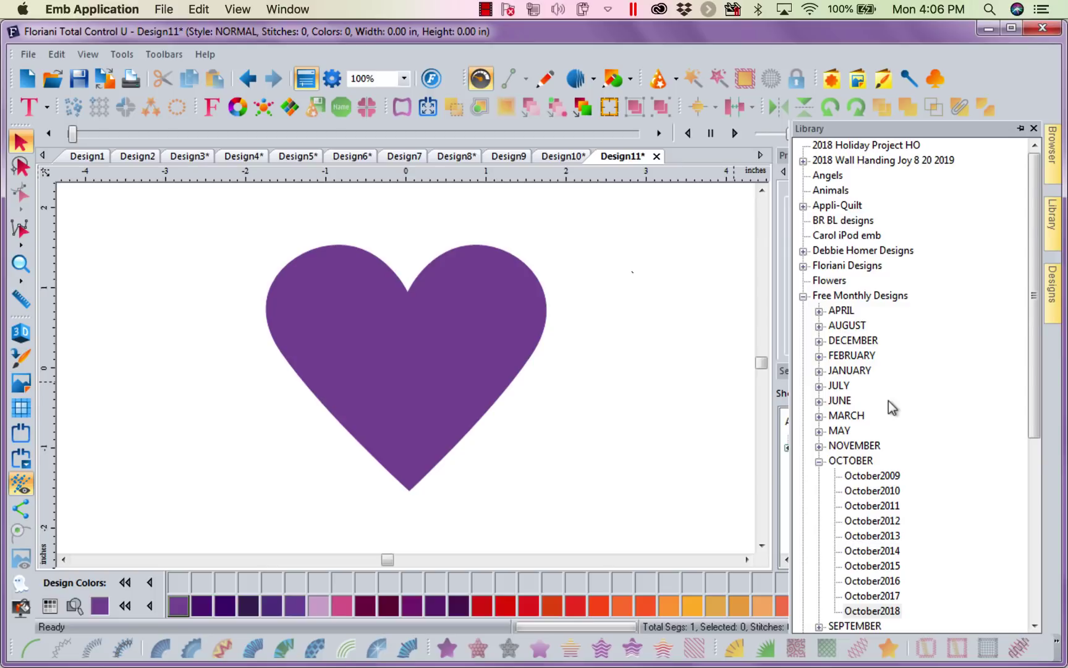
click(887, 476)
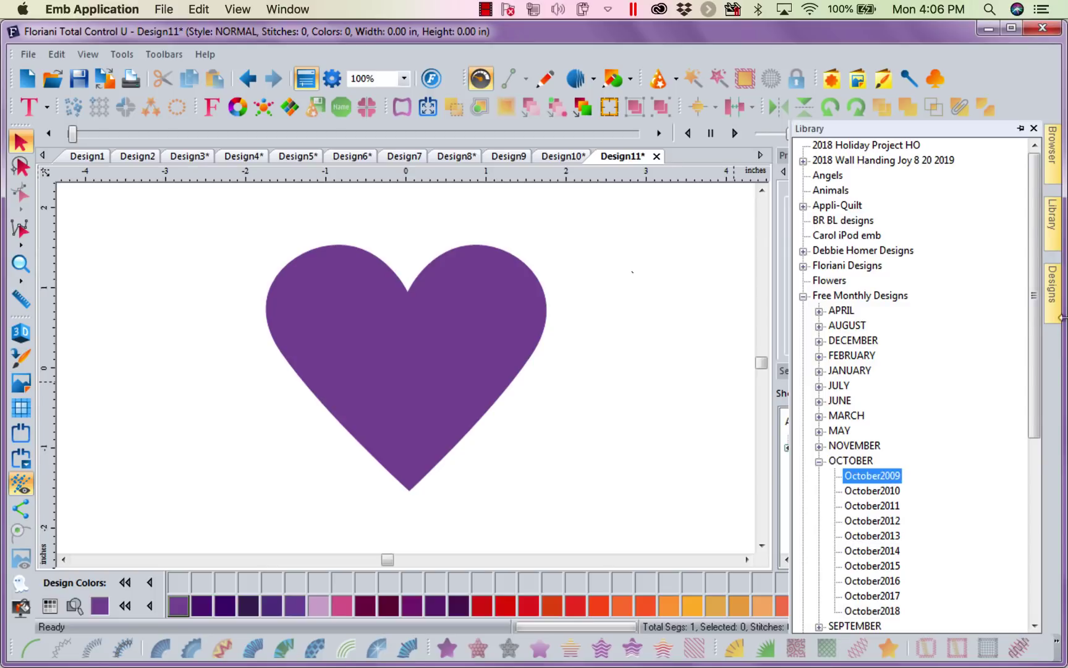
click(1053, 293)
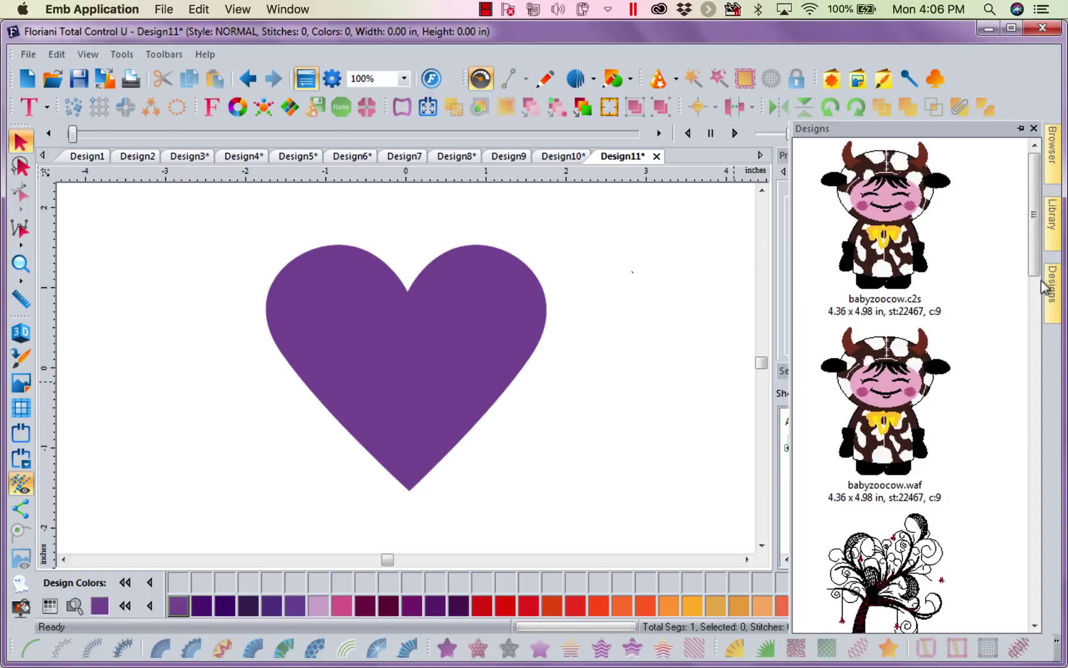
click(1056, 225)
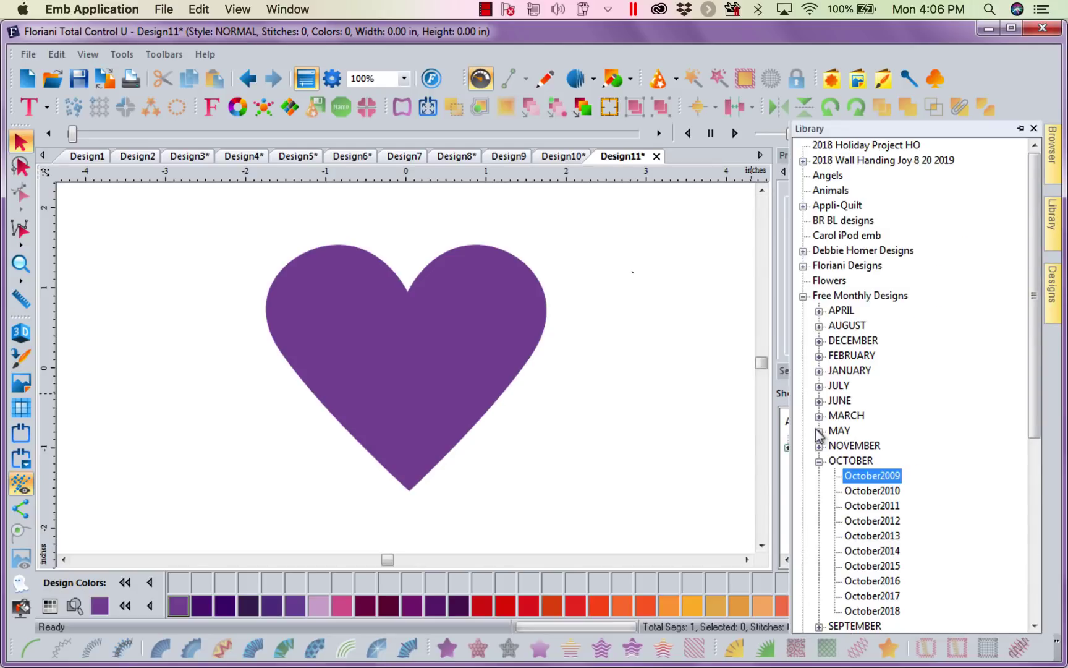
Open the May2013 collection under MAY and drag BirdHeart beside the violet heart.
click(818, 430)
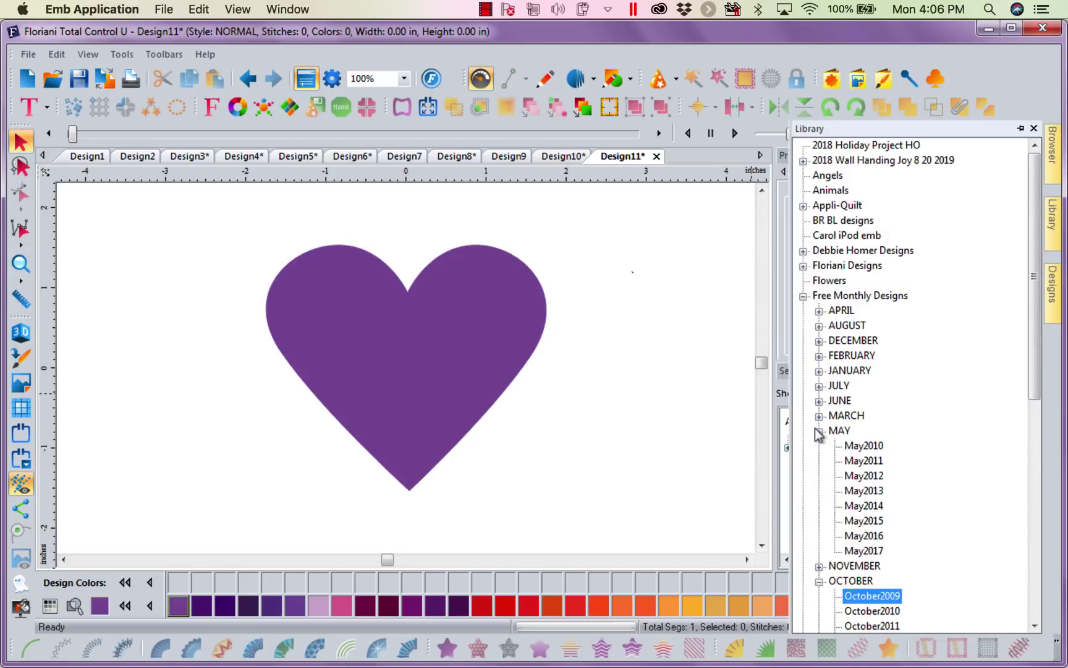
click(876, 493)
click(1054, 294)
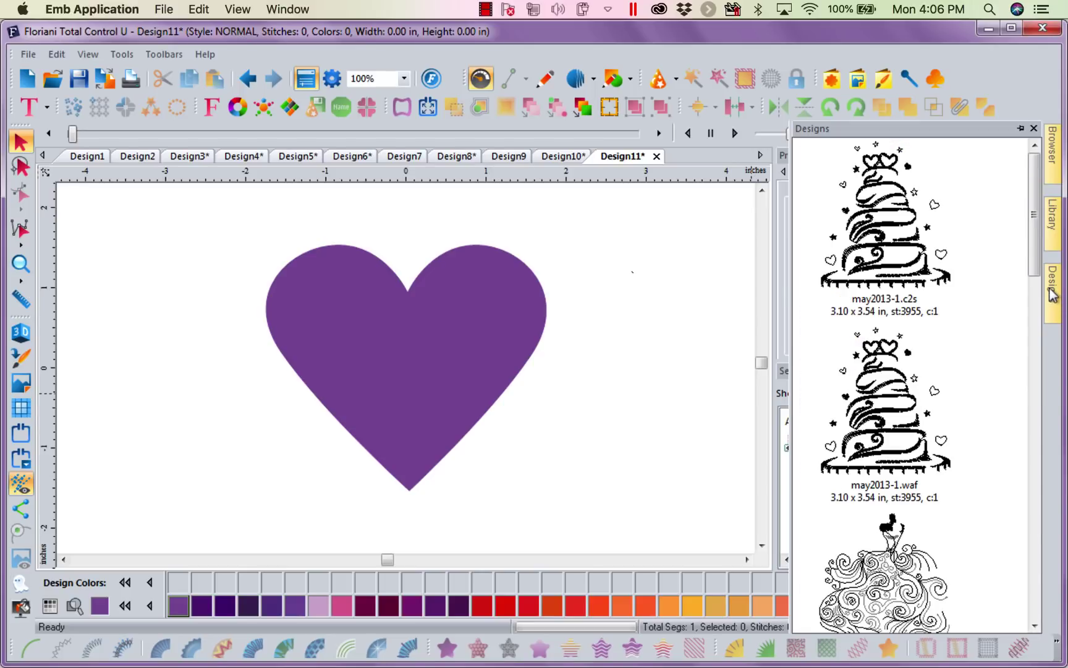
click(1052, 221)
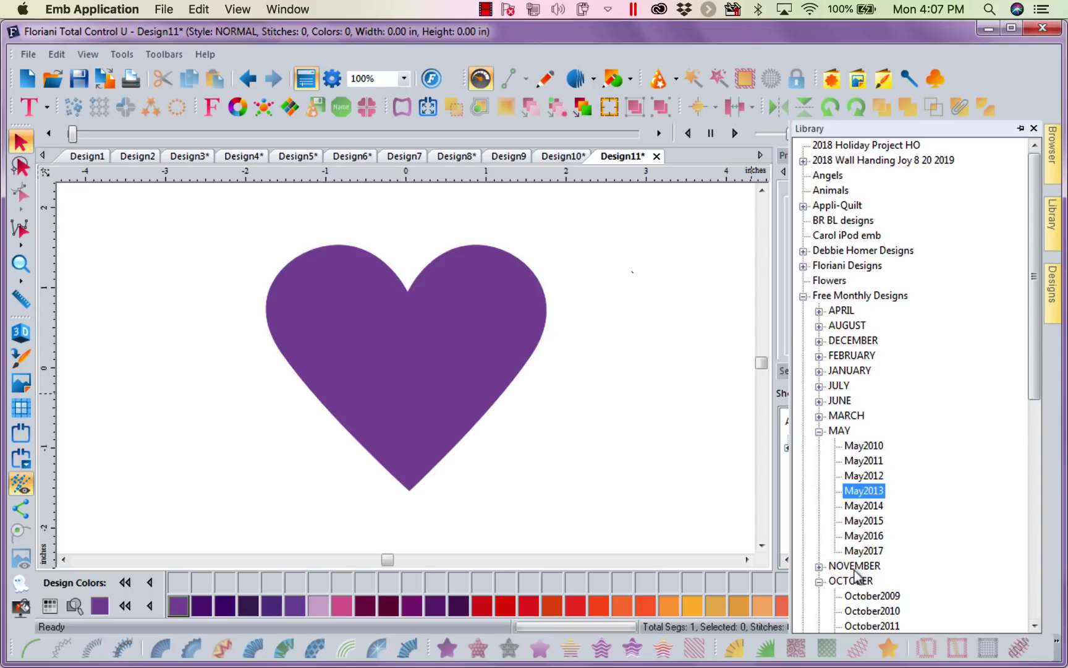
click(1055, 288)
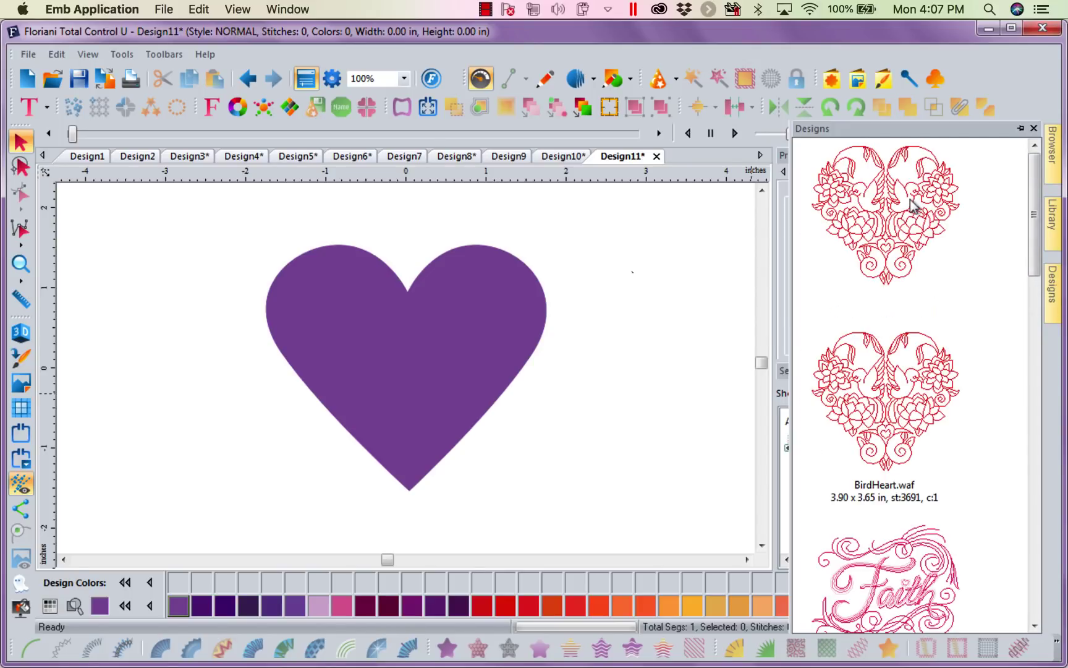
drag(914, 207, 614, 368)
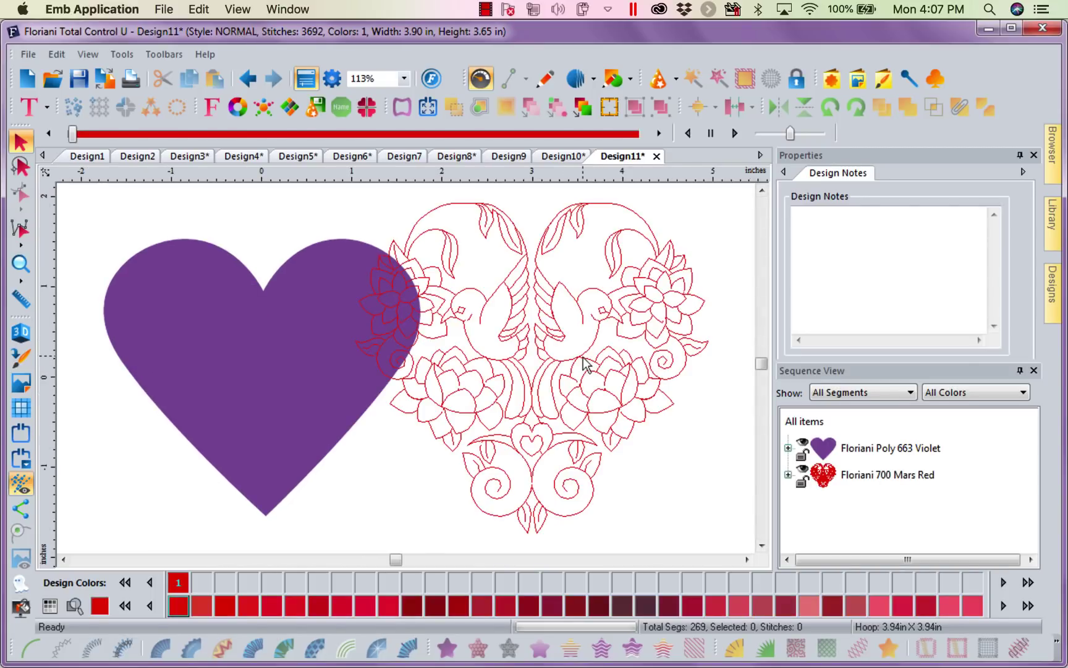
Shrink BirdHeart to about 53% (2.06 by 1.93 in) and recolour it Pale Pink.
click(585, 365)
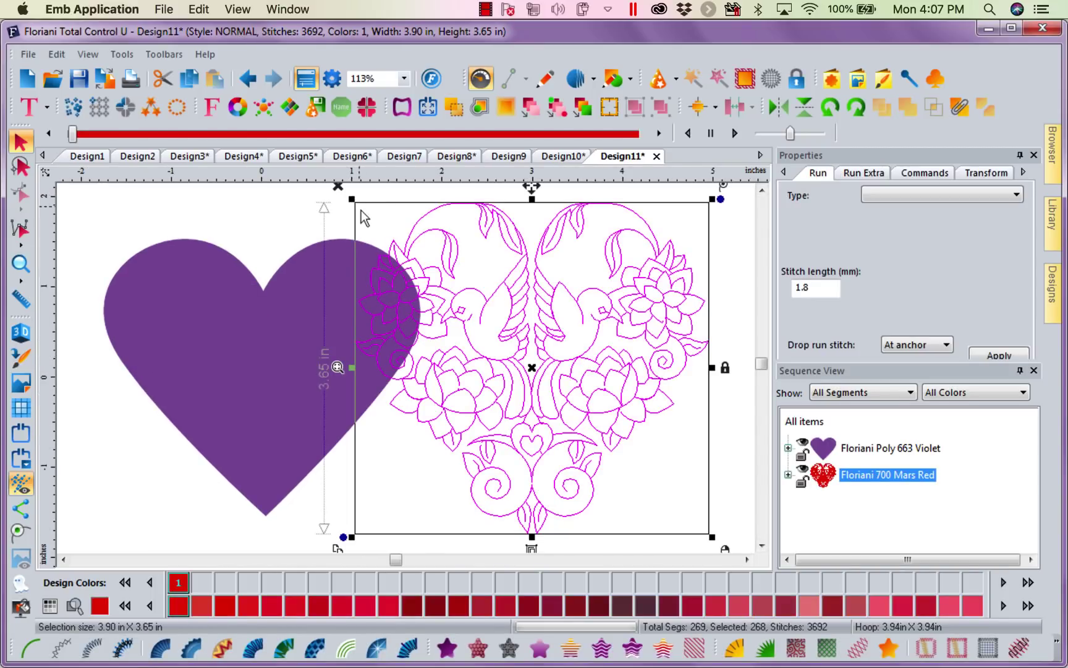
drag(352, 199, 531, 345)
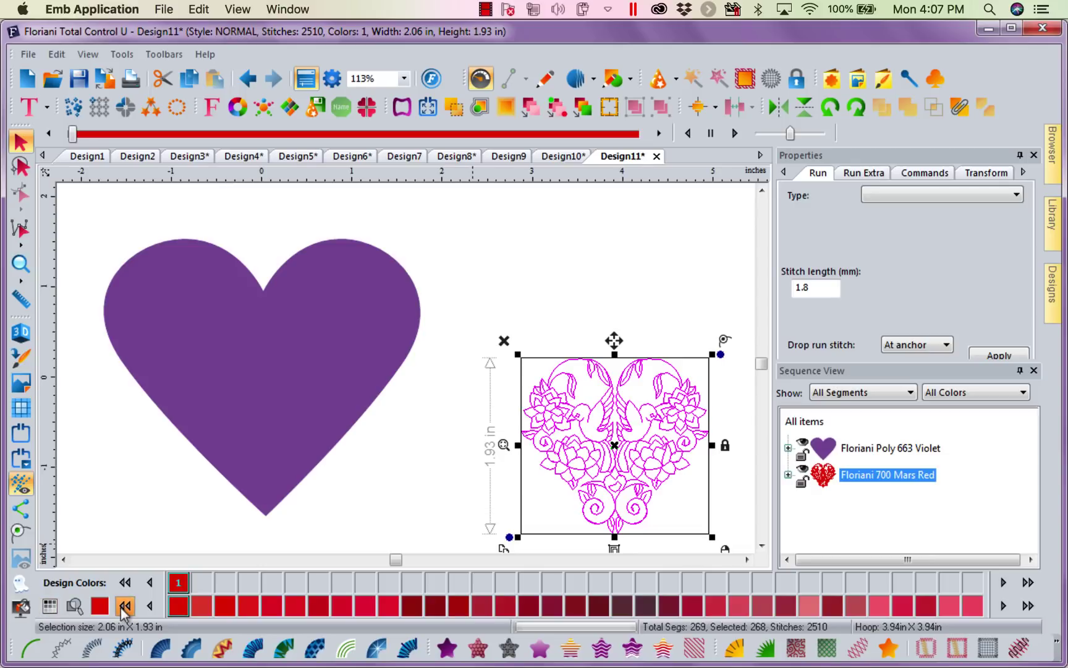
click(1030, 607)
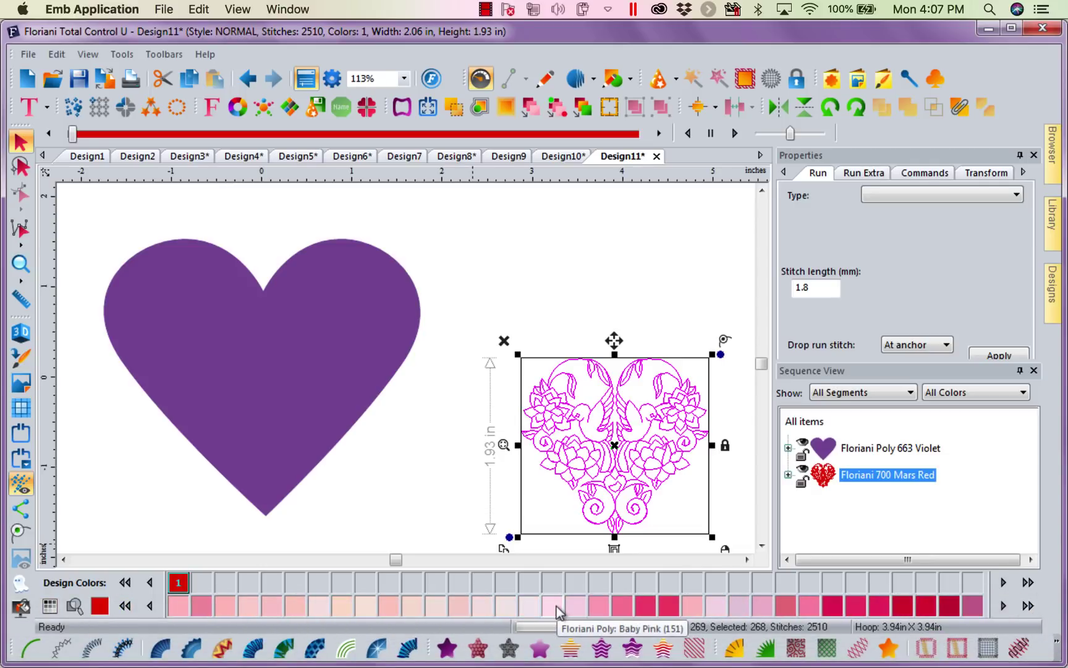
click(530, 606)
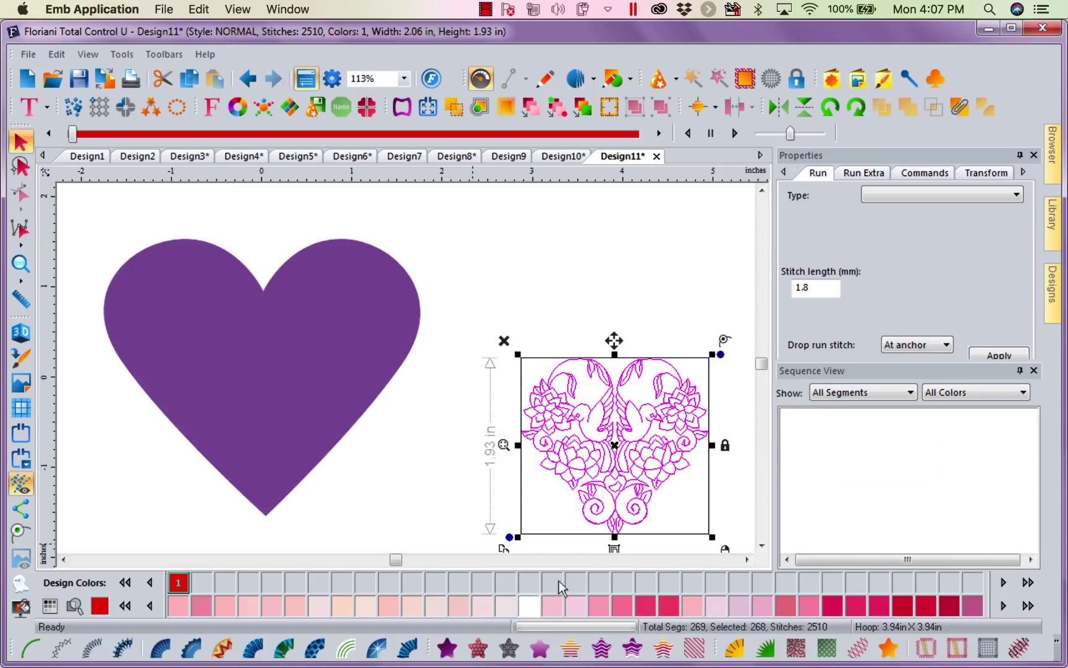
click(619, 449)
Centre the pink floral design inside the violet heart, then select the heart.
drag(620, 449, 265, 382)
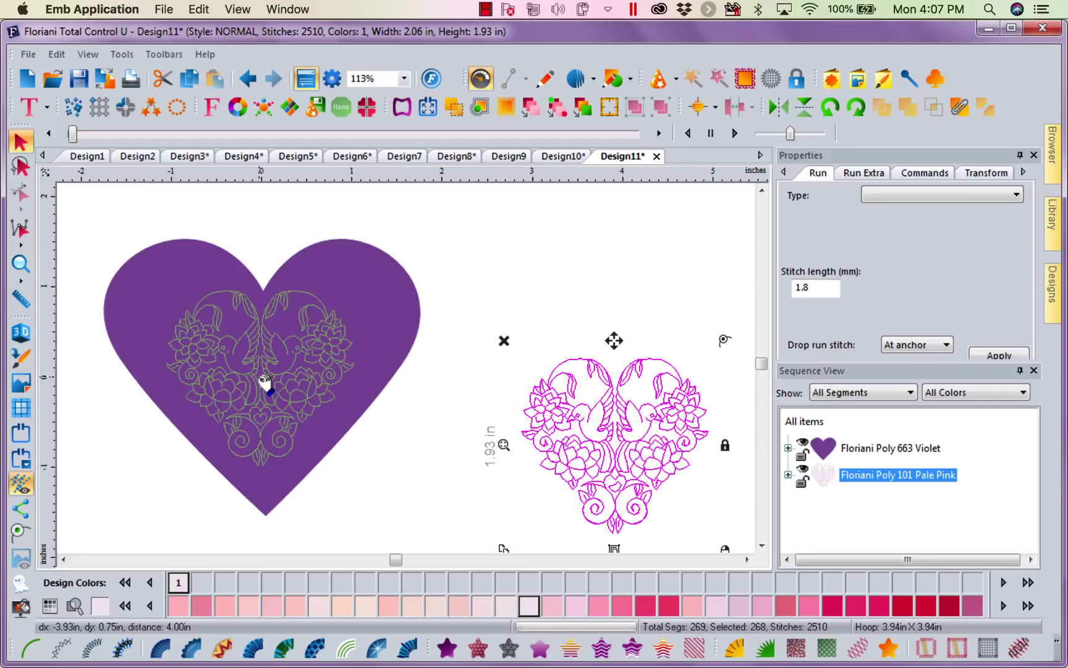
drag(264, 383, 262, 380)
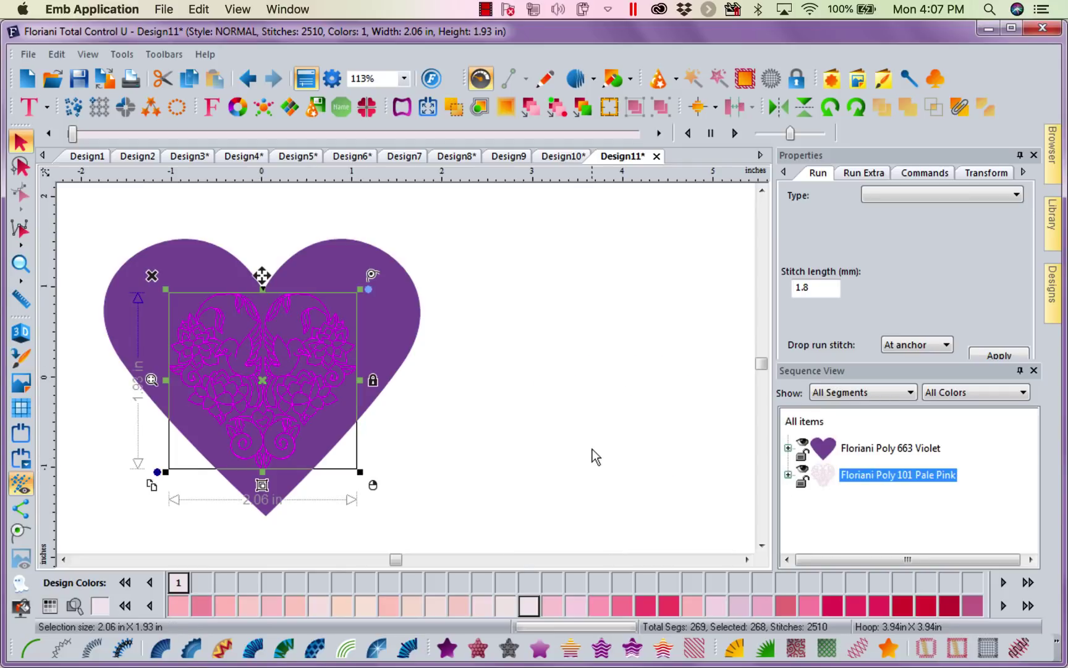
click(575, 349)
click(406, 339)
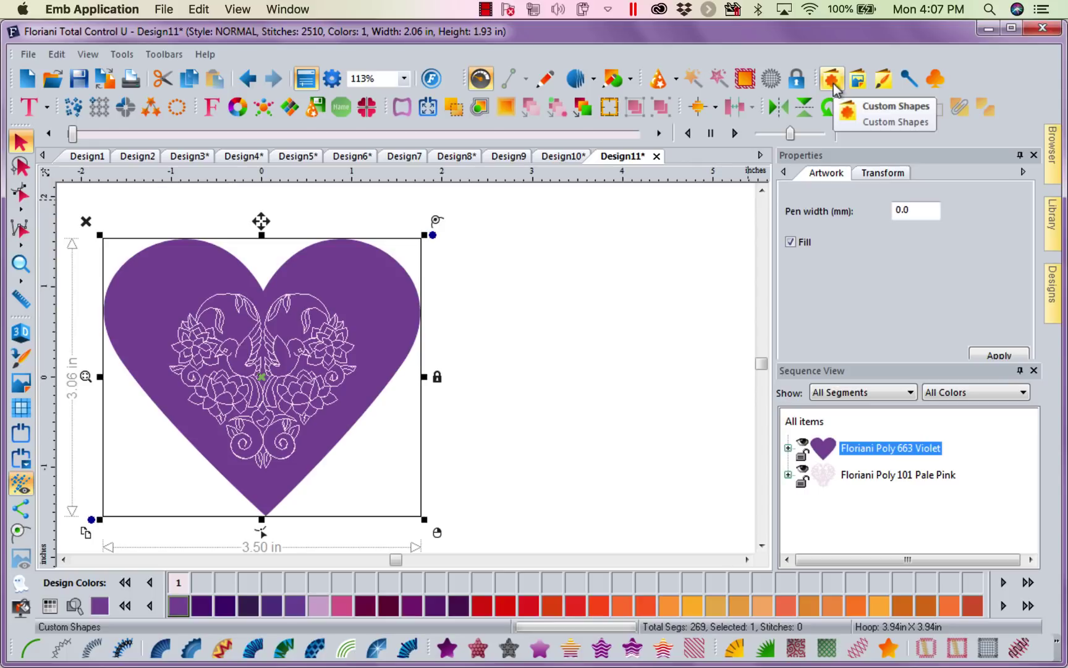
Make the violet heart a satin appliqué with stop notes; recolour the floral centre deep pink.
click(764, 653)
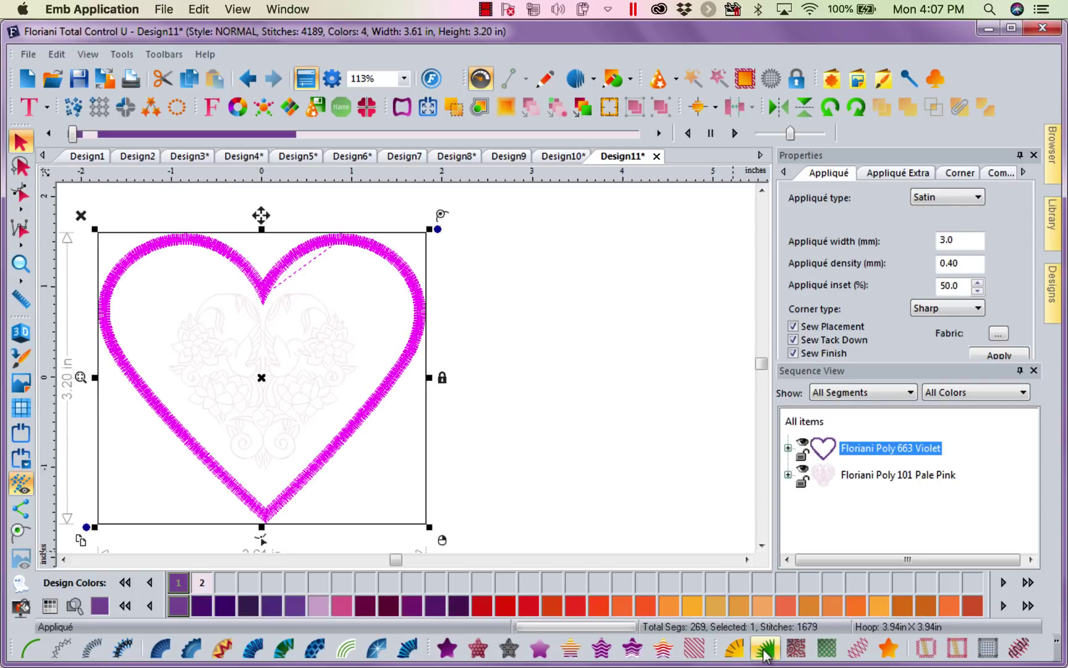
click(305, 376)
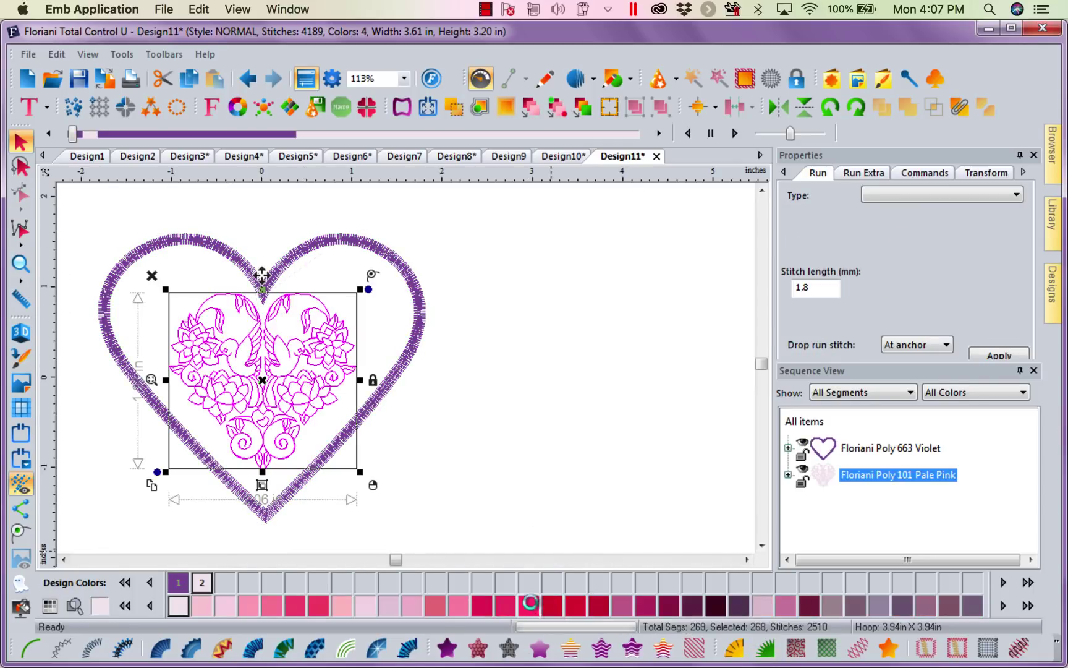
click(635, 391)
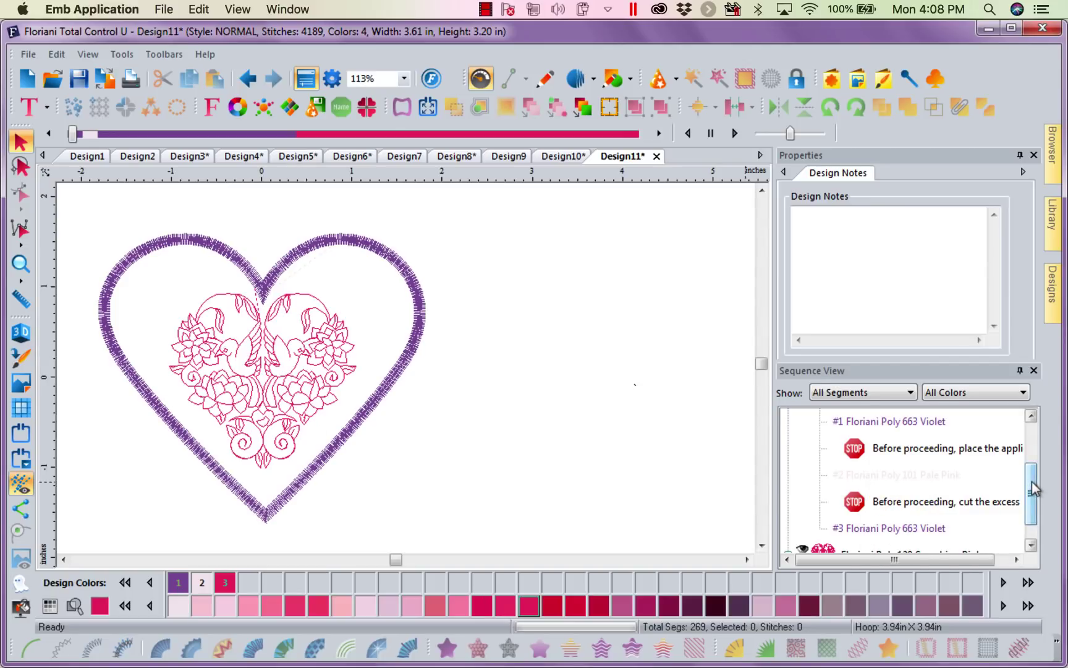
drag(1033, 488, 1033, 462)
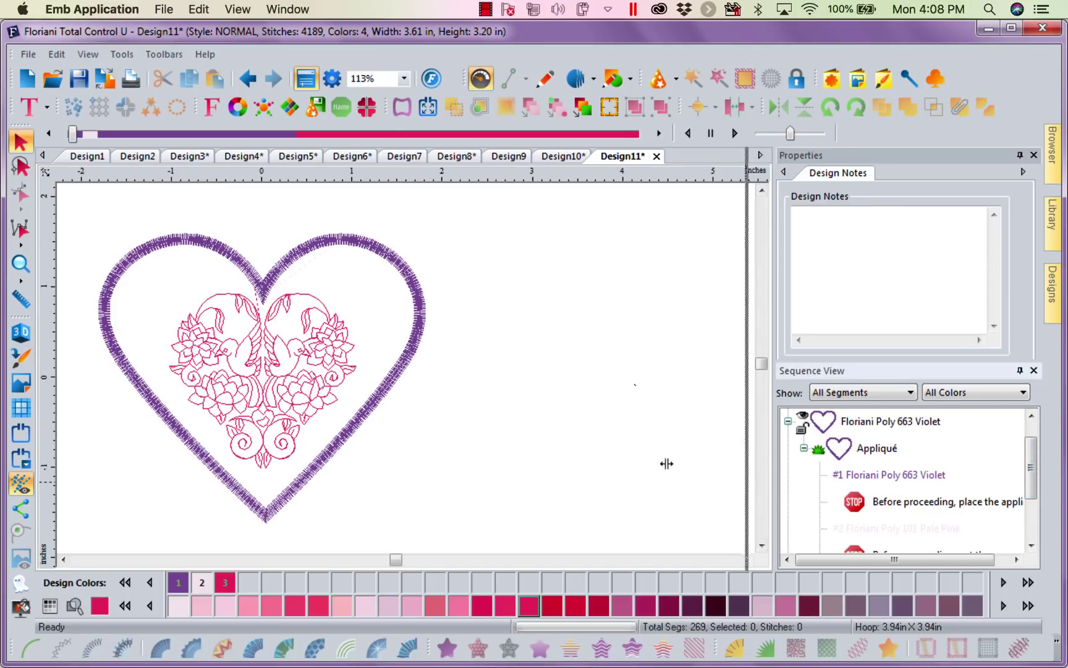
drag(666, 463, 606, 460)
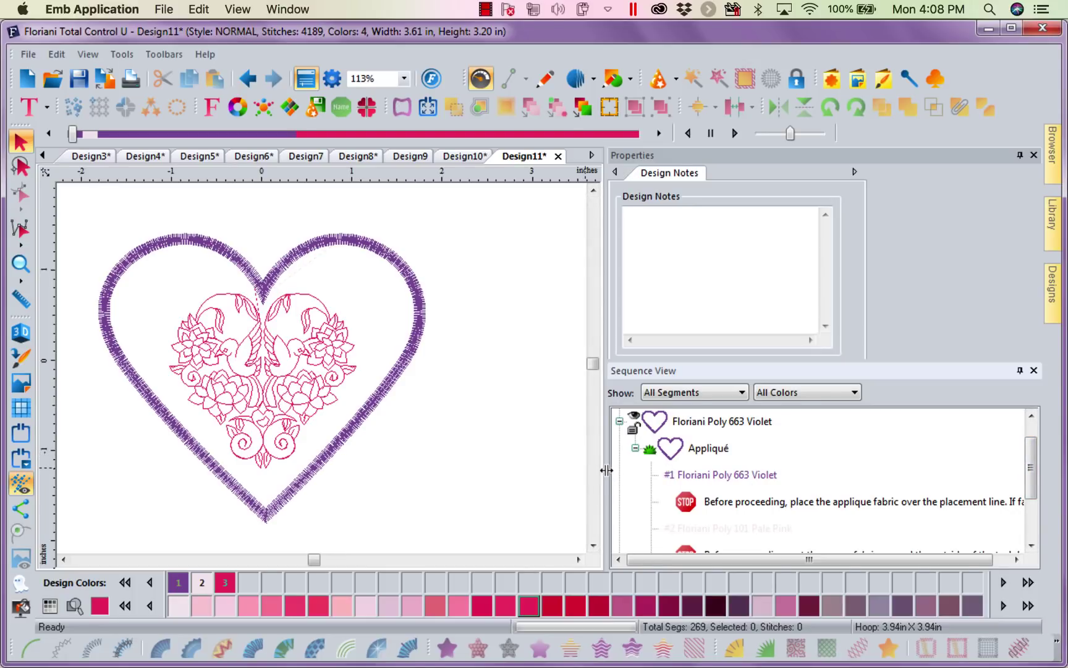
drag(607, 470, 454, 470)
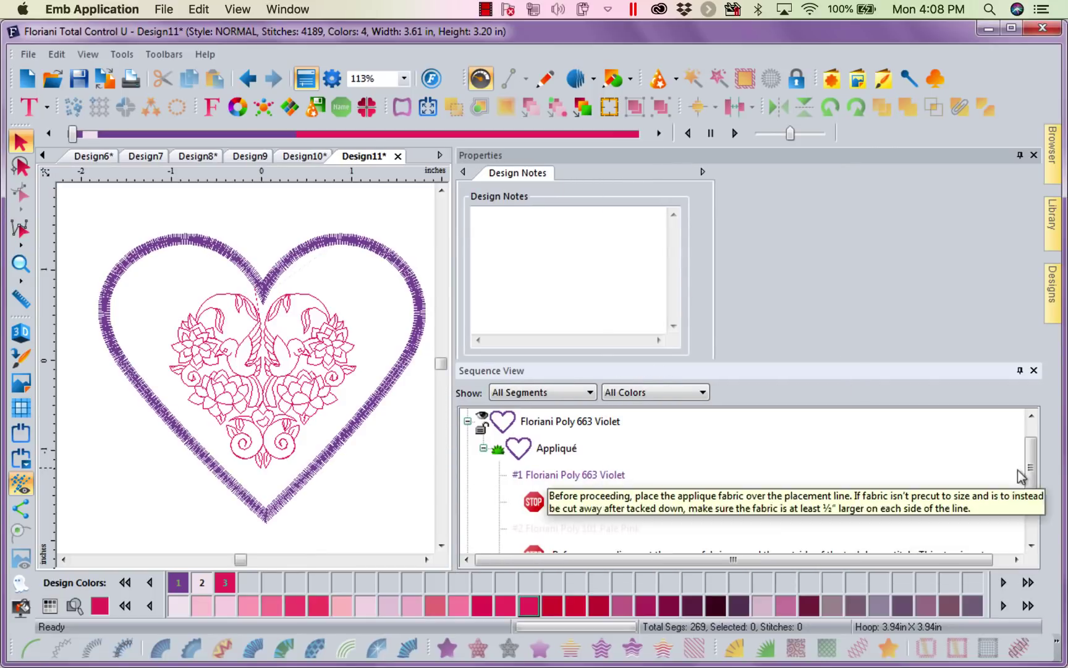
scroll(1032, 451, up, 1)
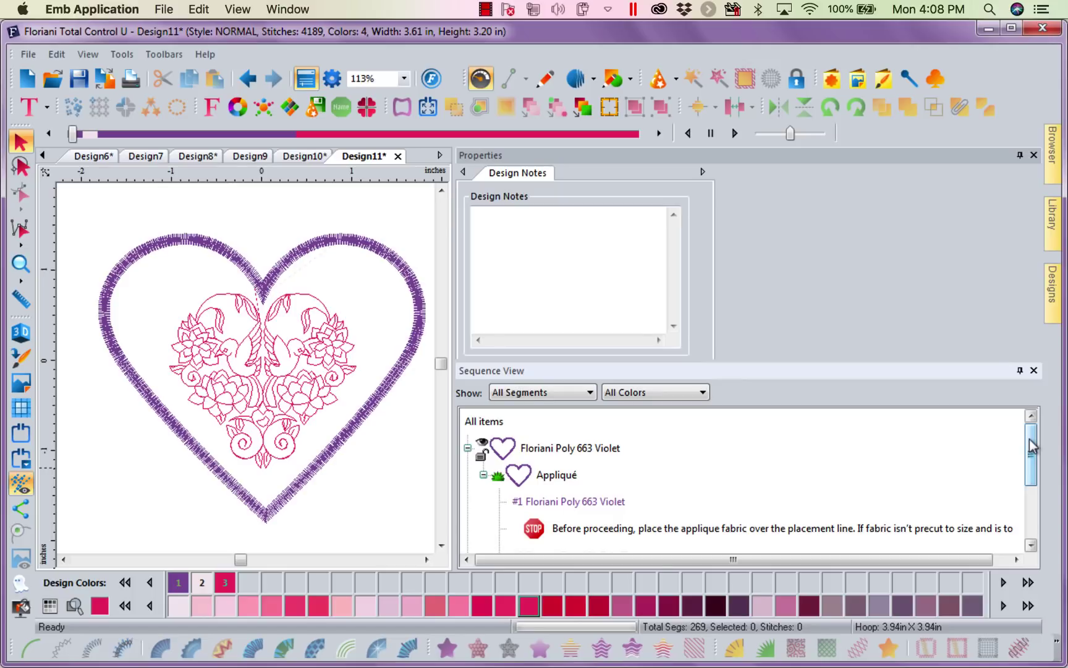
scroll(1033, 447, down, 1)
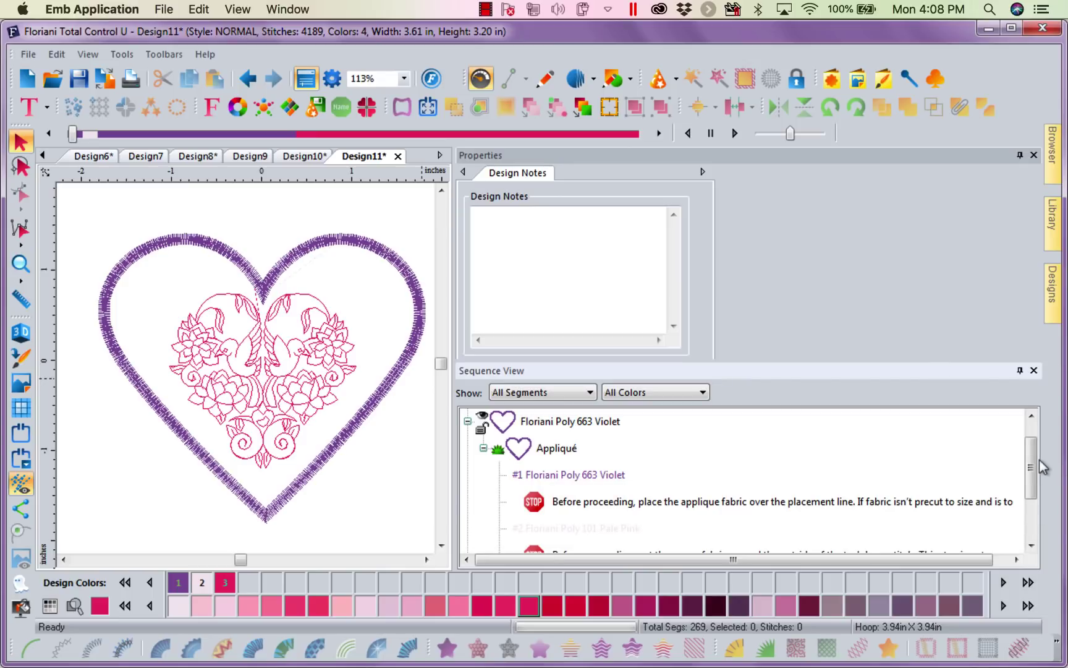
click(608, 531)
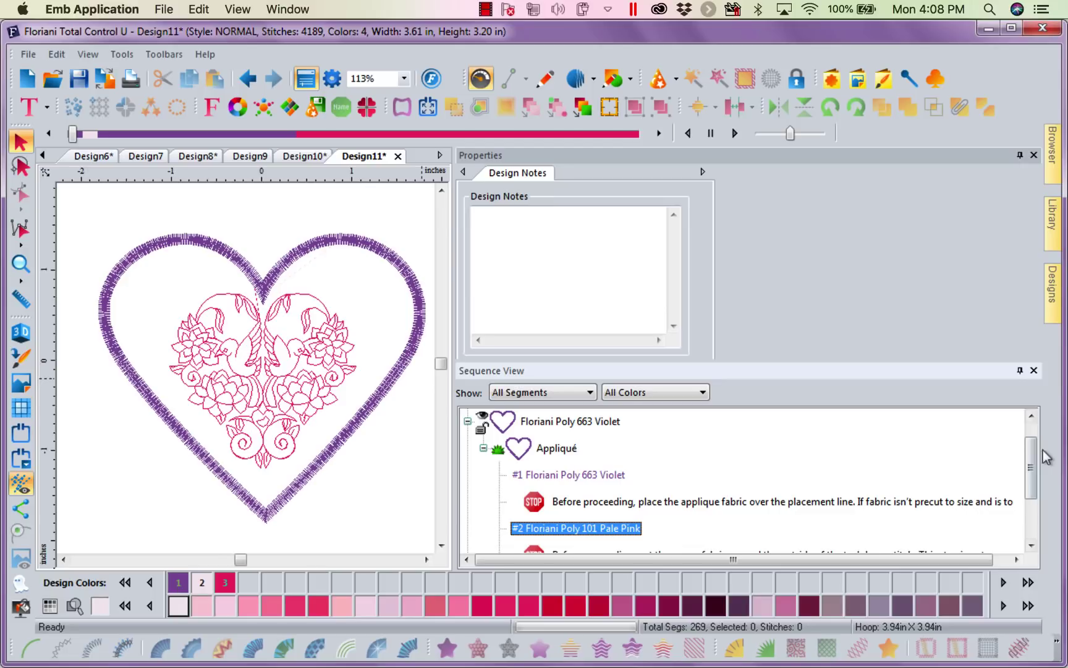
drag(1032, 451, 1036, 511)
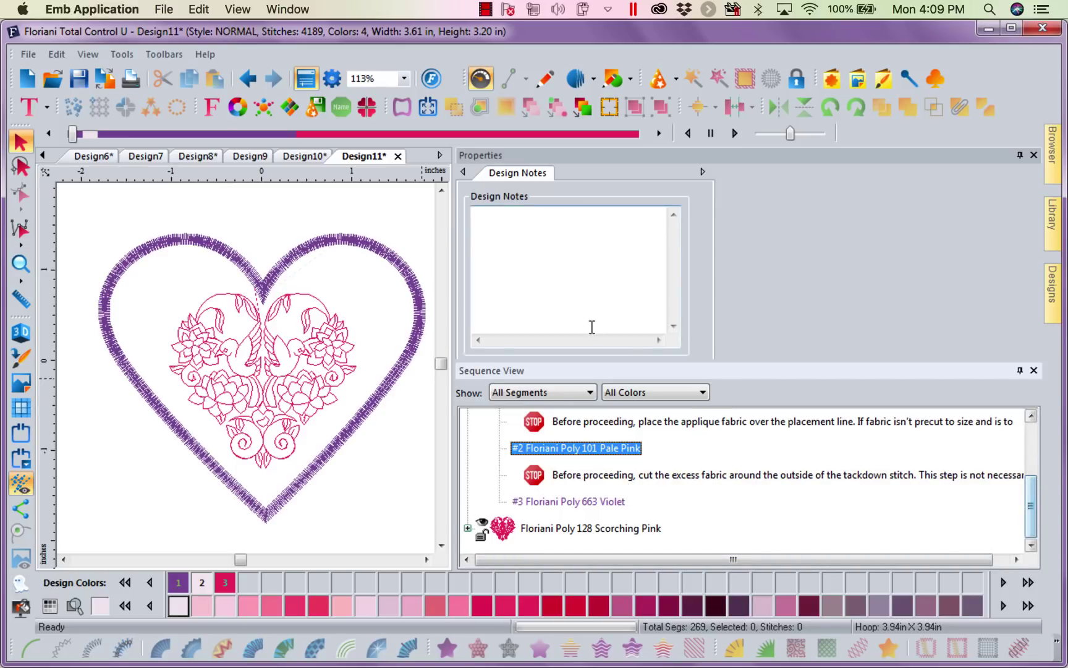
drag(451, 342, 805, 313)
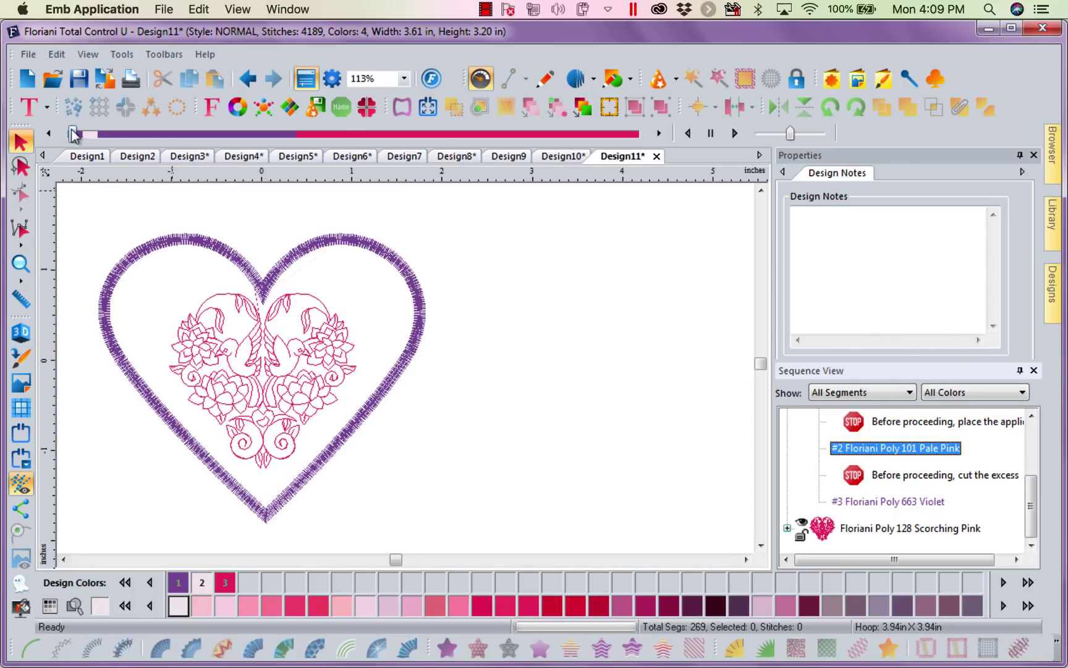
mouse_move(75, 136)
mouse_down()
mouse_move(368, 107)
mouse_move(568, 107)
mouse_up()
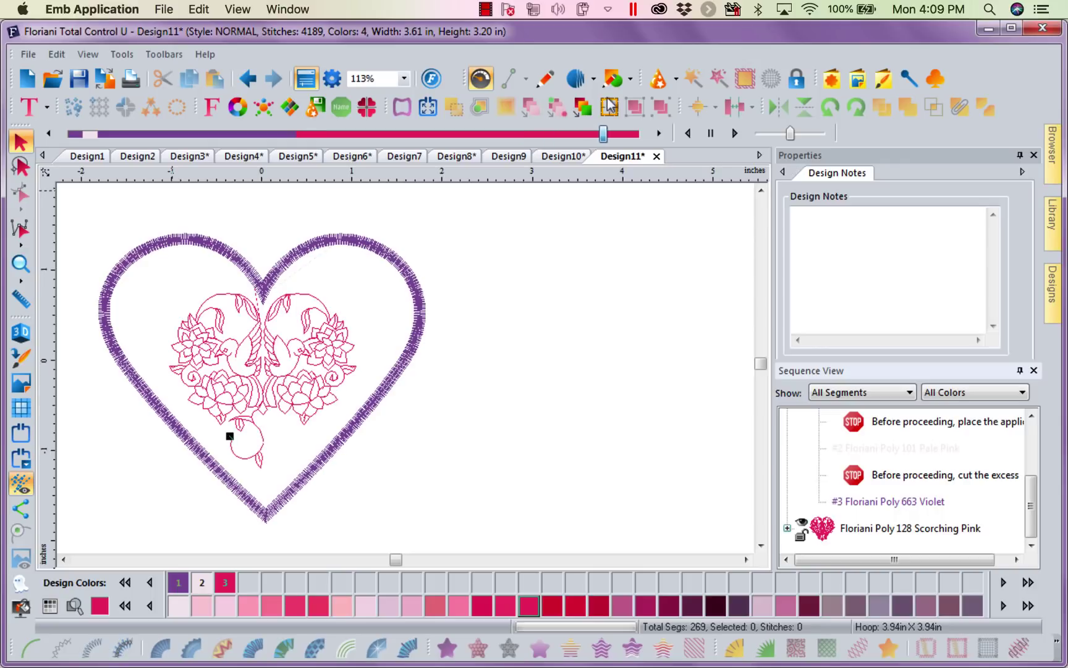